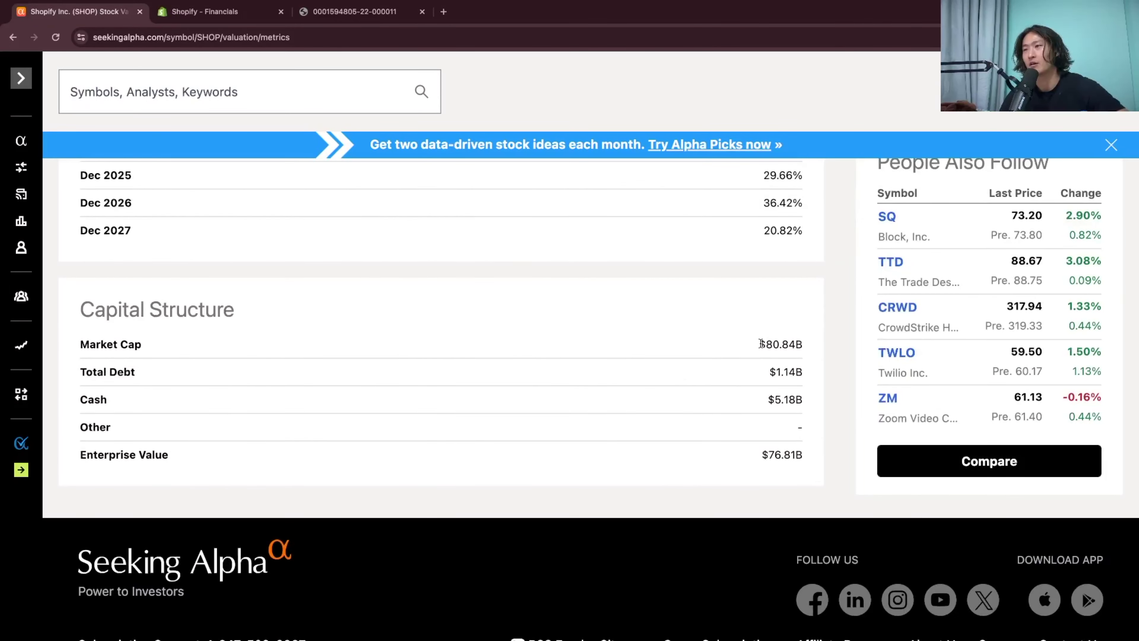
# Highlight Shopify's market cap and enterprise value figures in the Capital Structure table.
pyautogui.moveTo(761, 344); pyautogui.dragTo(806, 348)
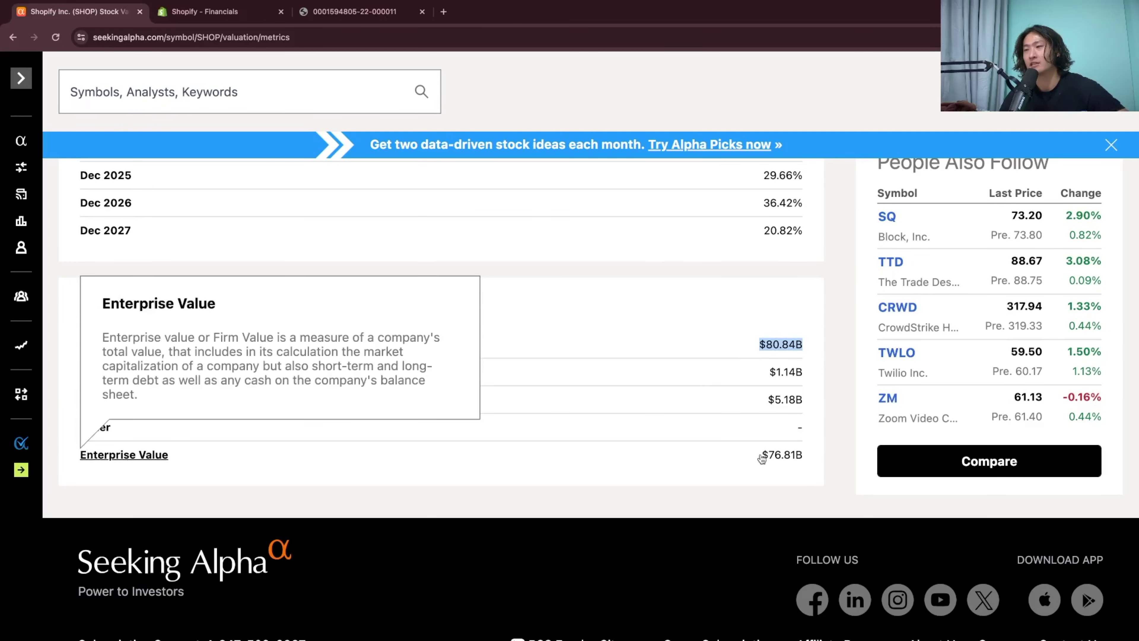
pyautogui.moveTo(761, 455); pyautogui.dragTo(806, 457)
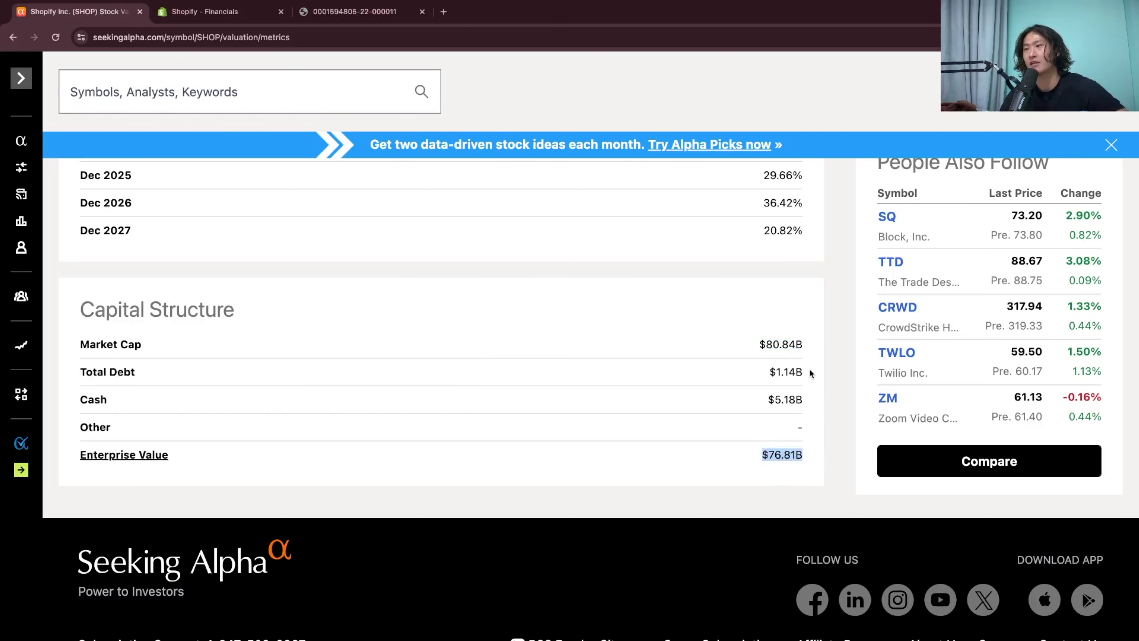
# Open Shopify's annual income statement and divide 76 by 7.4 in Calculator to get the enterprise-value-to-revenue multiple.
pyautogui.press('super+bracketleft')
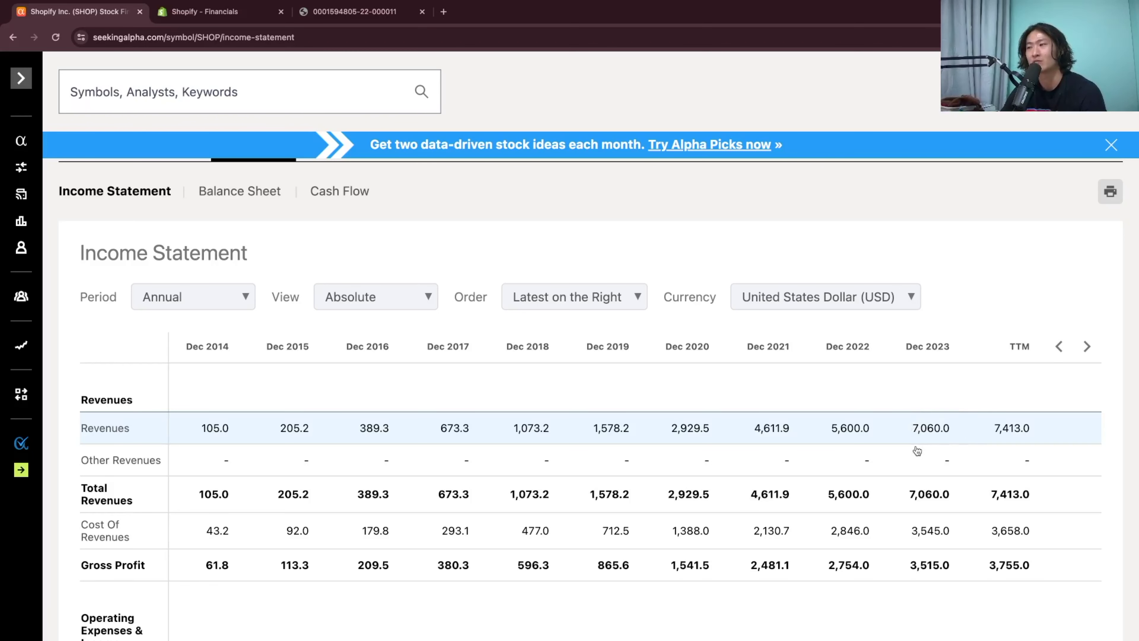
pyautogui.write('76')
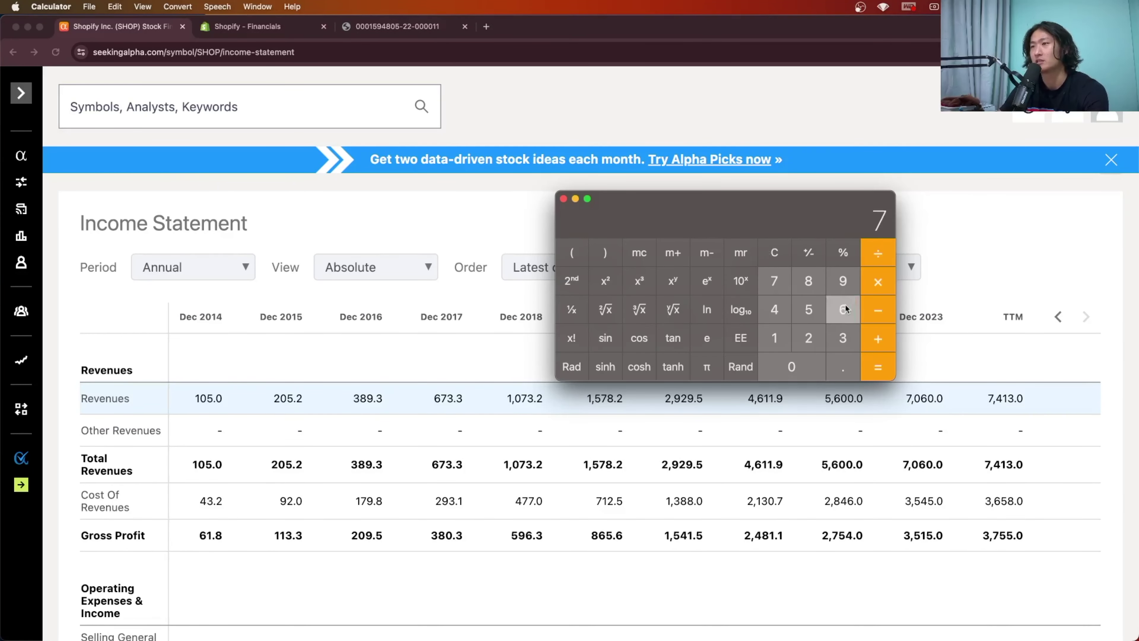
pyautogui.click(878, 251)
pyautogui.click(775, 281)
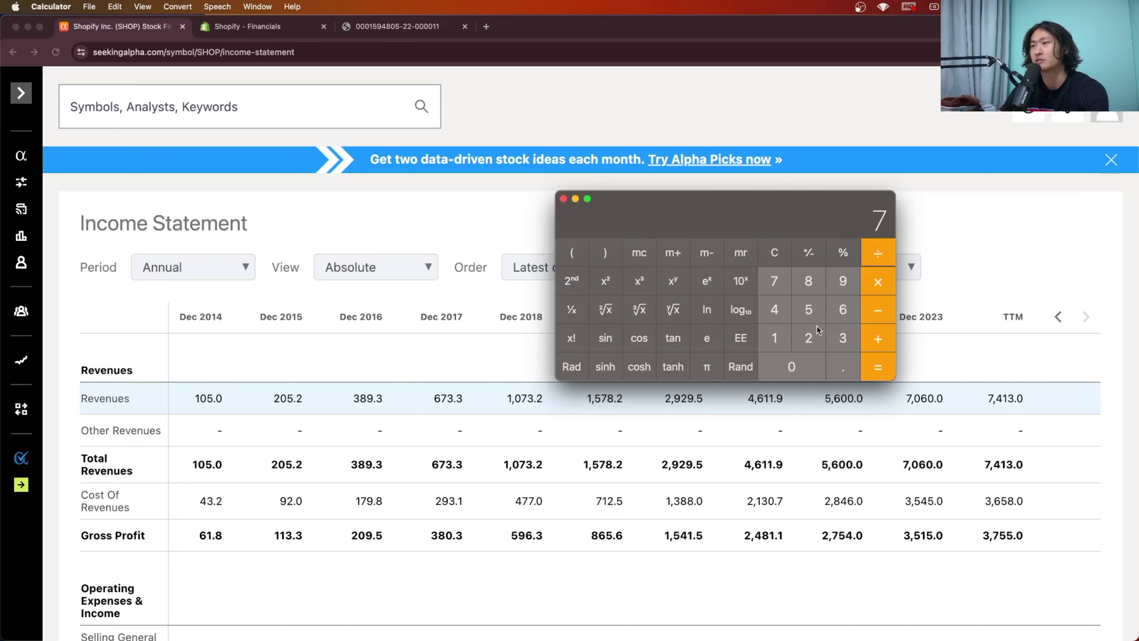
pyautogui.click(838, 367)
pyautogui.click(774, 310)
pyautogui.click(879, 358)
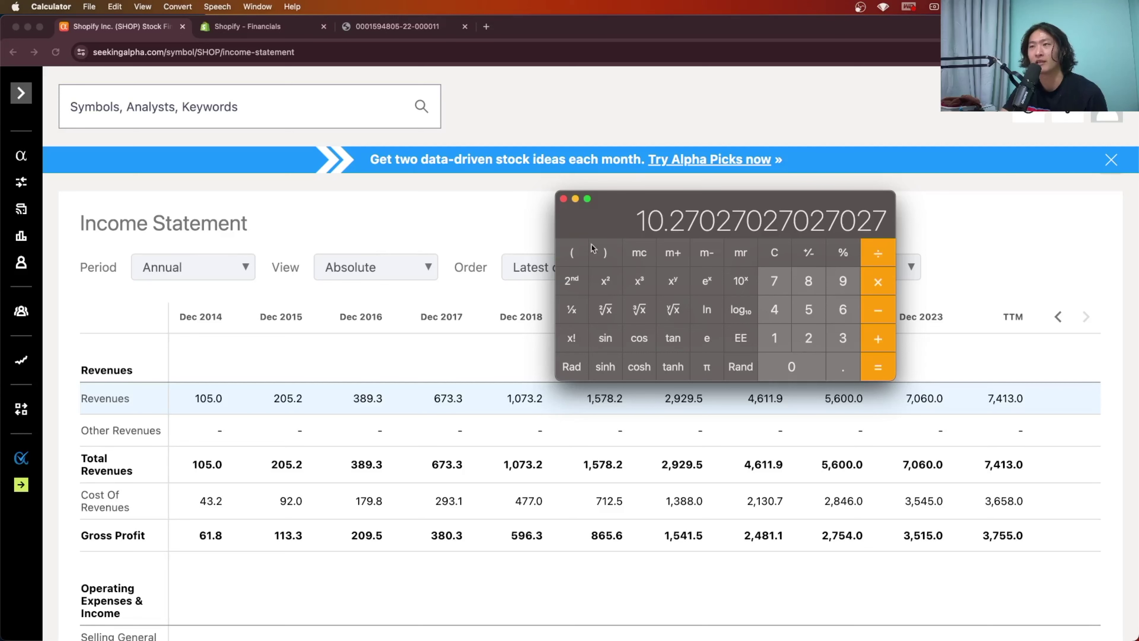
# Return to the income statement and examine gross profit, operating income and net income across the years.
pyautogui.click(874, 443)
pyautogui.scroll(-5, 875, 442)
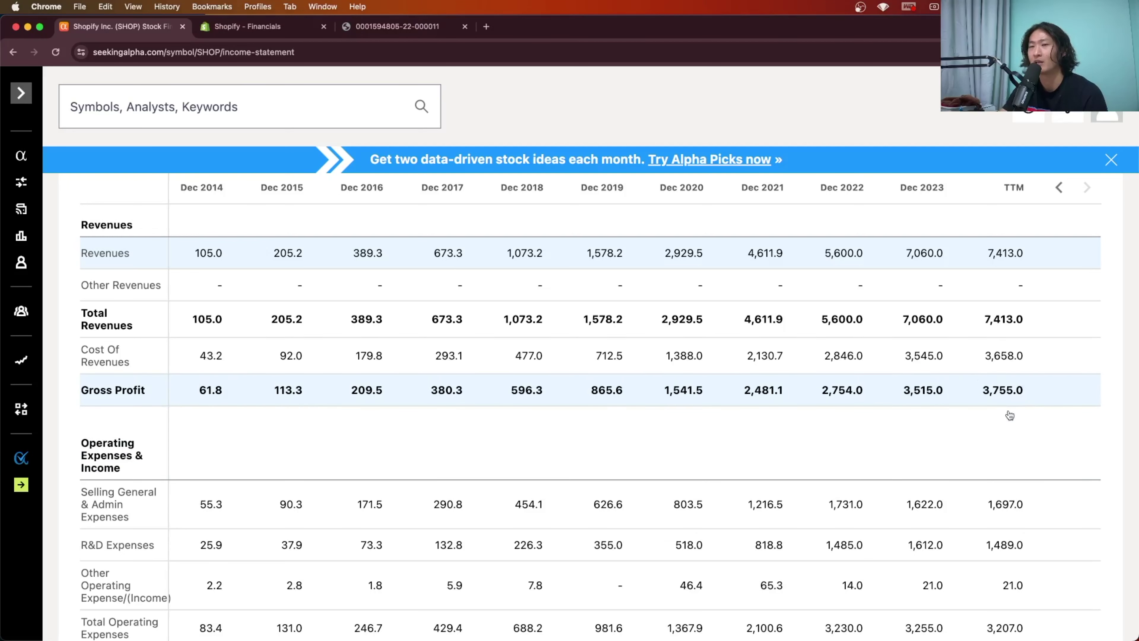
pyautogui.scroll(-6, 1010, 415)
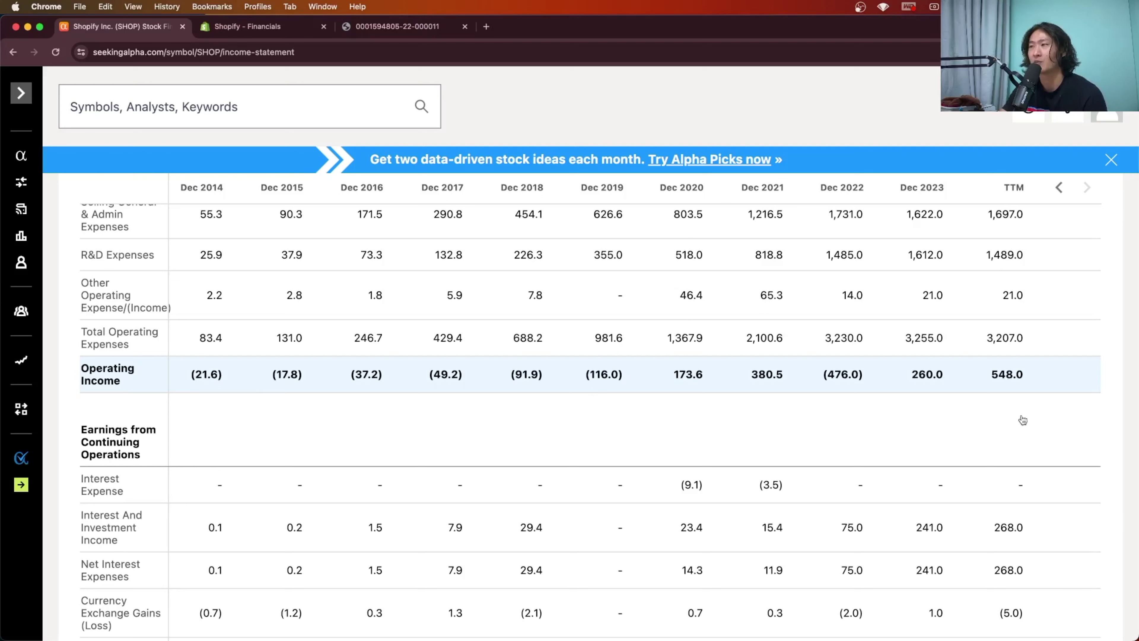
pyautogui.scroll(-10, 1011, 392)
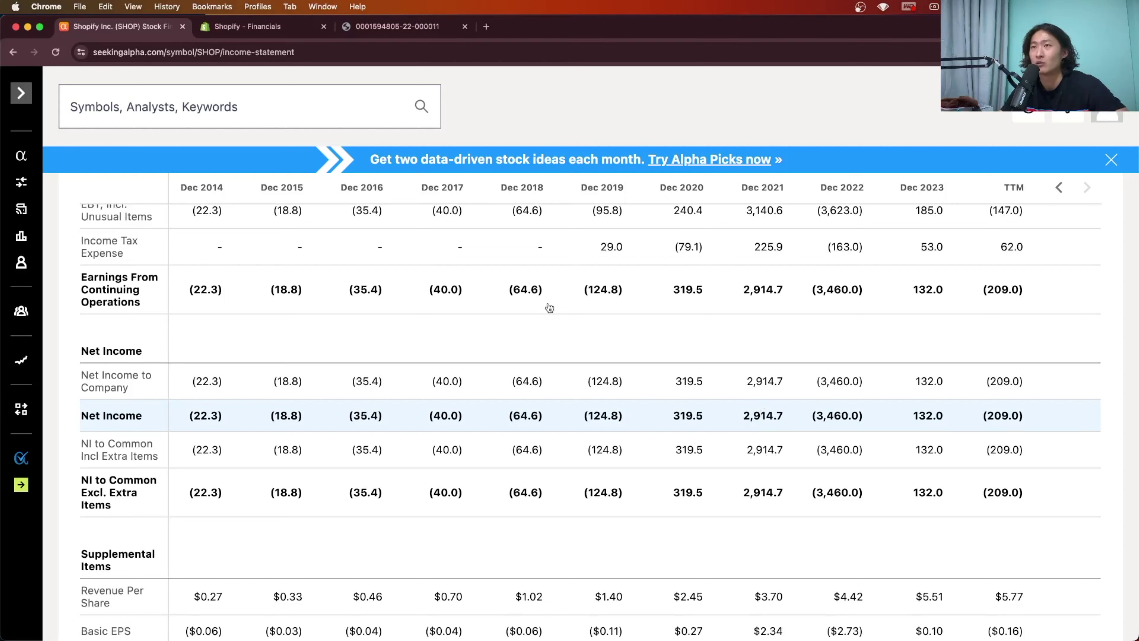
# Switch to Shopify's 2021 annual report PDF and find the "net unrealized gain" match in the equity investment adjustments table on page 123.
pyautogui.click(252, 26)
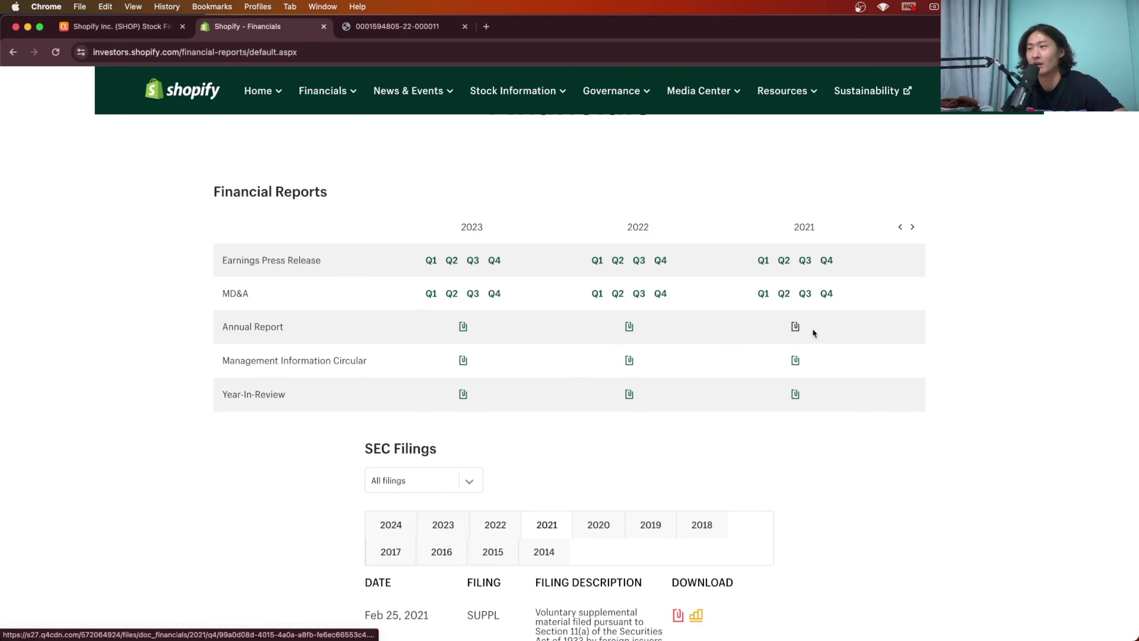
pyautogui.click(397, 27)
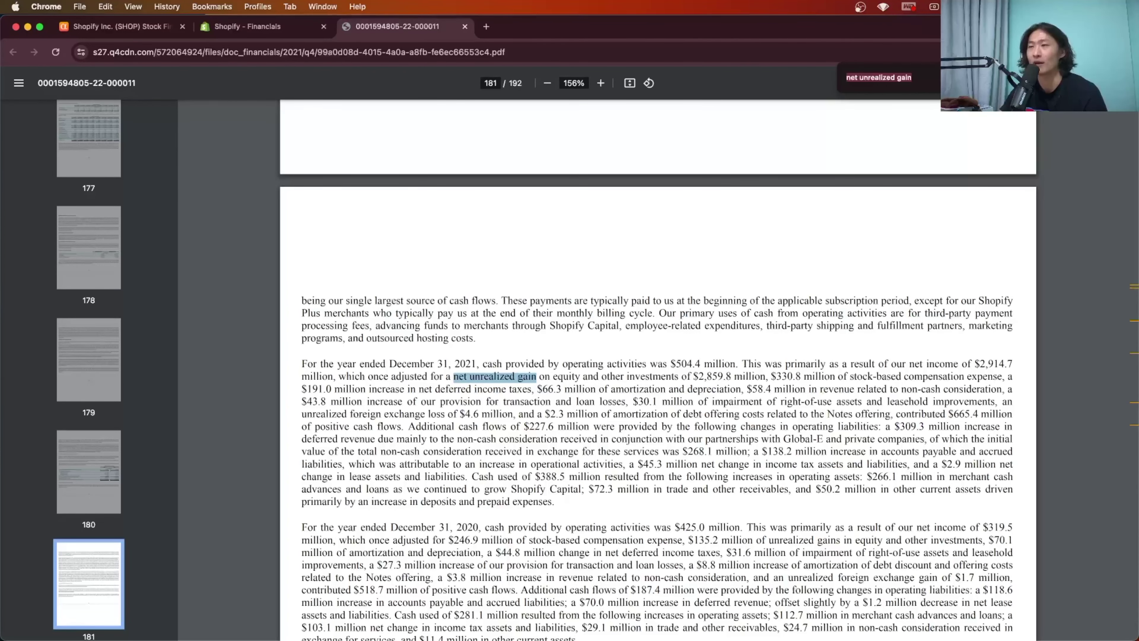
pyautogui.press('Return')
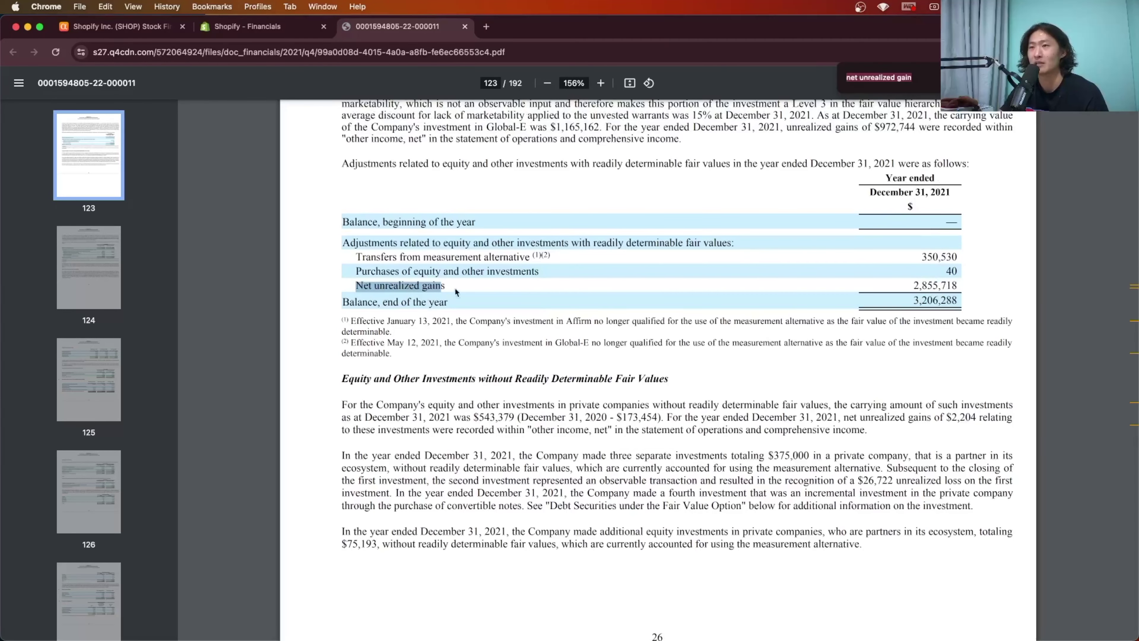
pyautogui.keyDown('ctrl'); pyautogui.scroll(3, 567, 303); pyautogui.keyUp('ctrl')
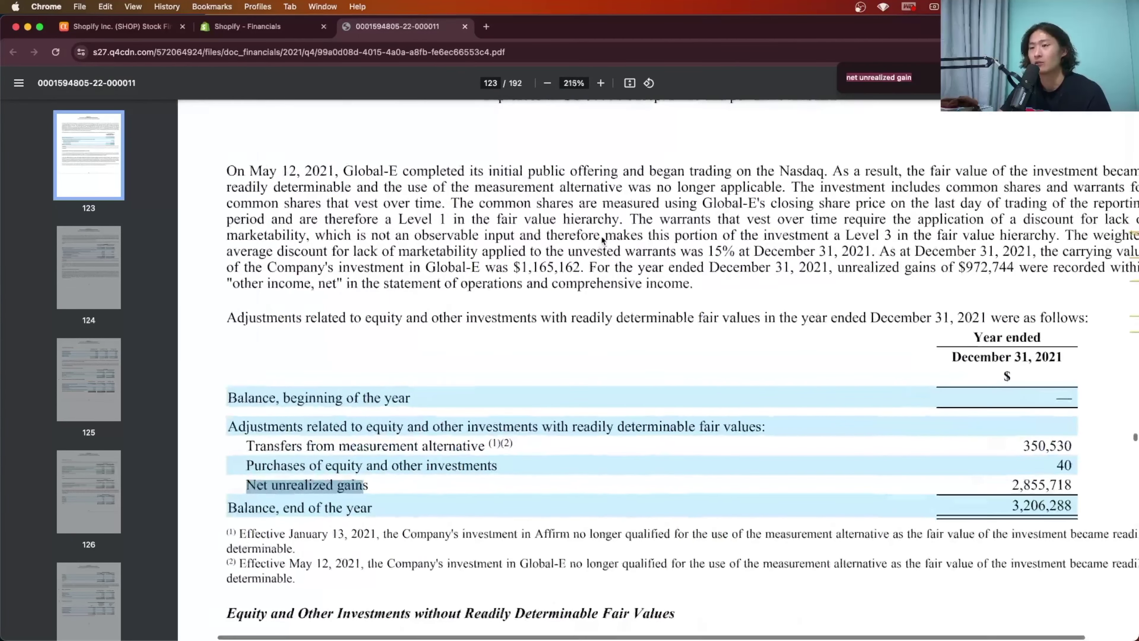
pyautogui.hscroll(2, 600, 236)
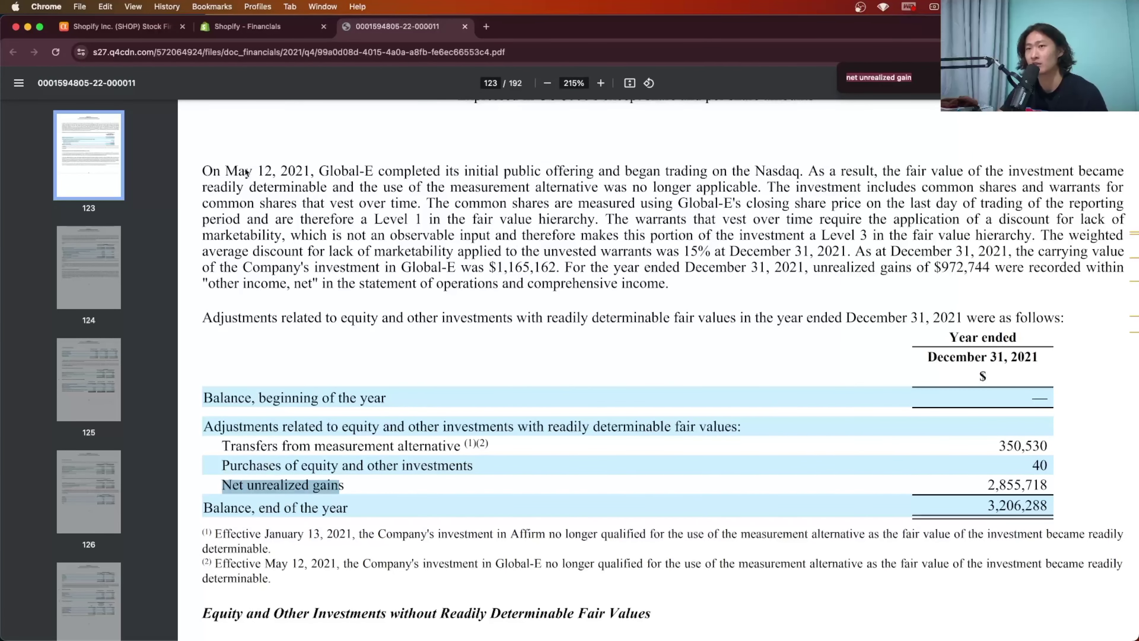
pyautogui.hscroll(1, 246, 172)
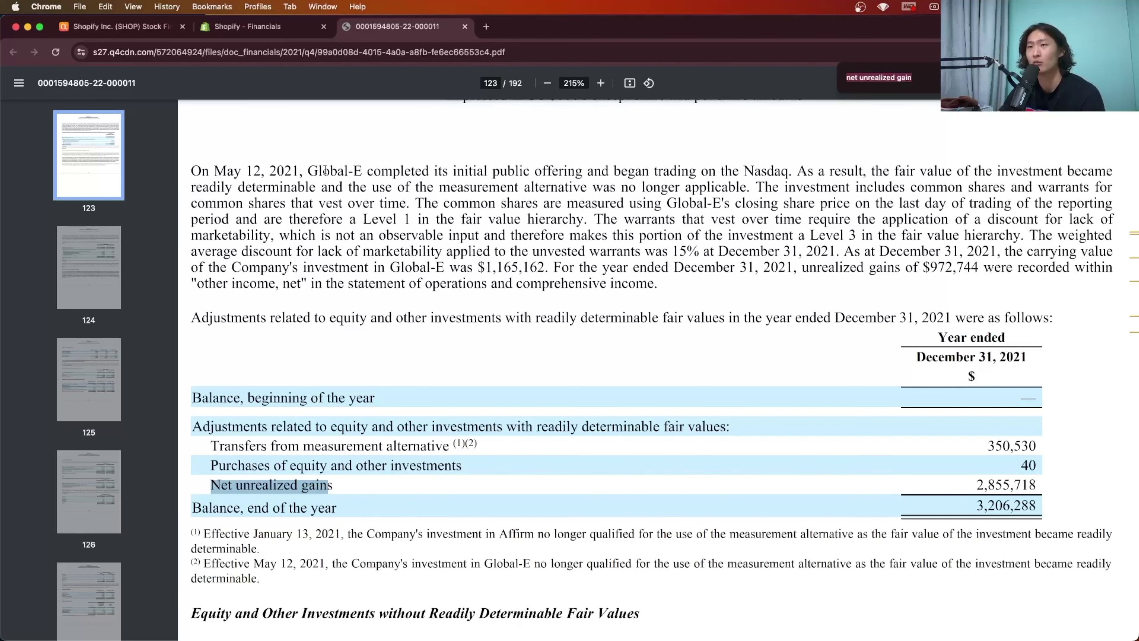
# Go to the next "net unrealized gain" match and highlight the passage on private company investments and its gain amount.
pyautogui.press('Return')
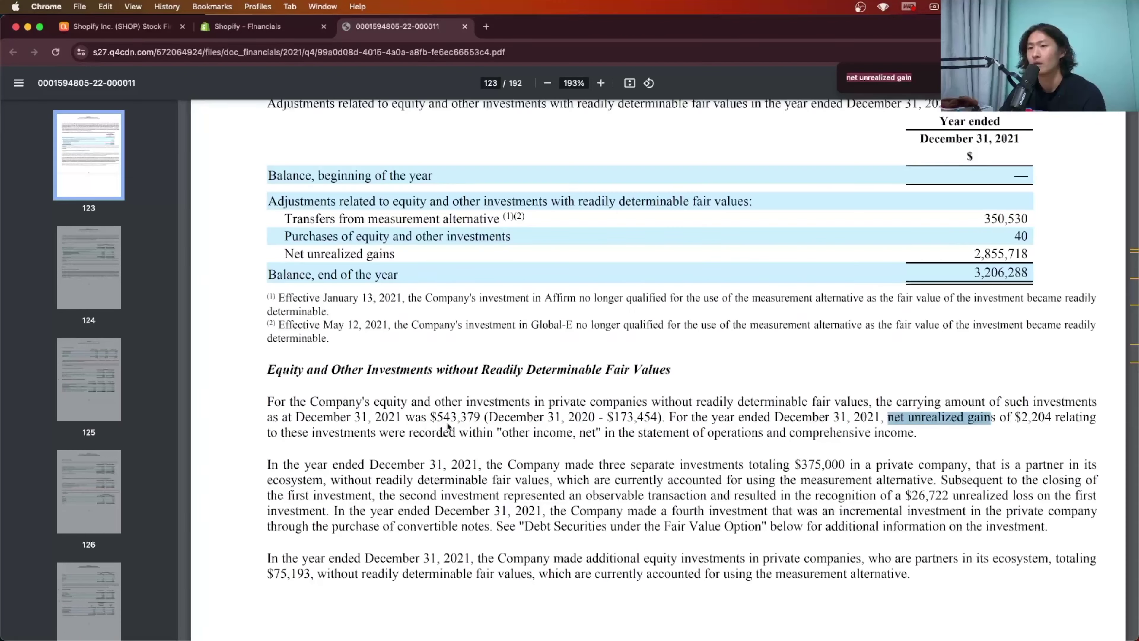
pyautogui.click(314, 401)
pyautogui.moveTo(312, 400); pyautogui.dragTo(658, 409)
pyautogui.click(1016, 424)
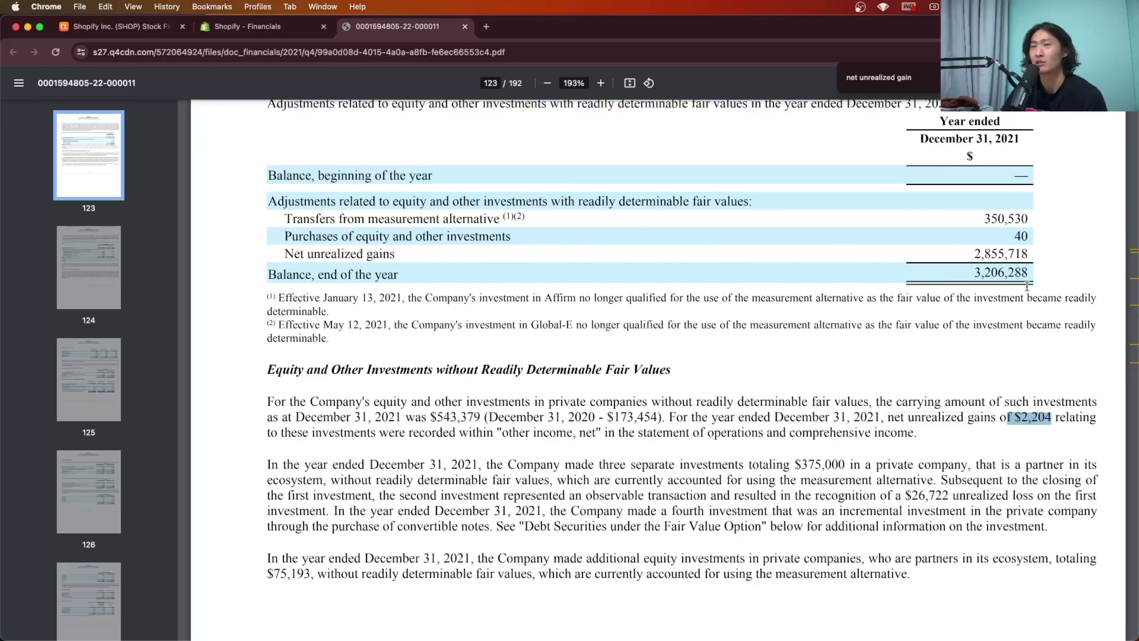
# Return to the income statement, compare 2021 operating income with net income, and review the per-share supplemental items.
pyautogui.click(116, 27)
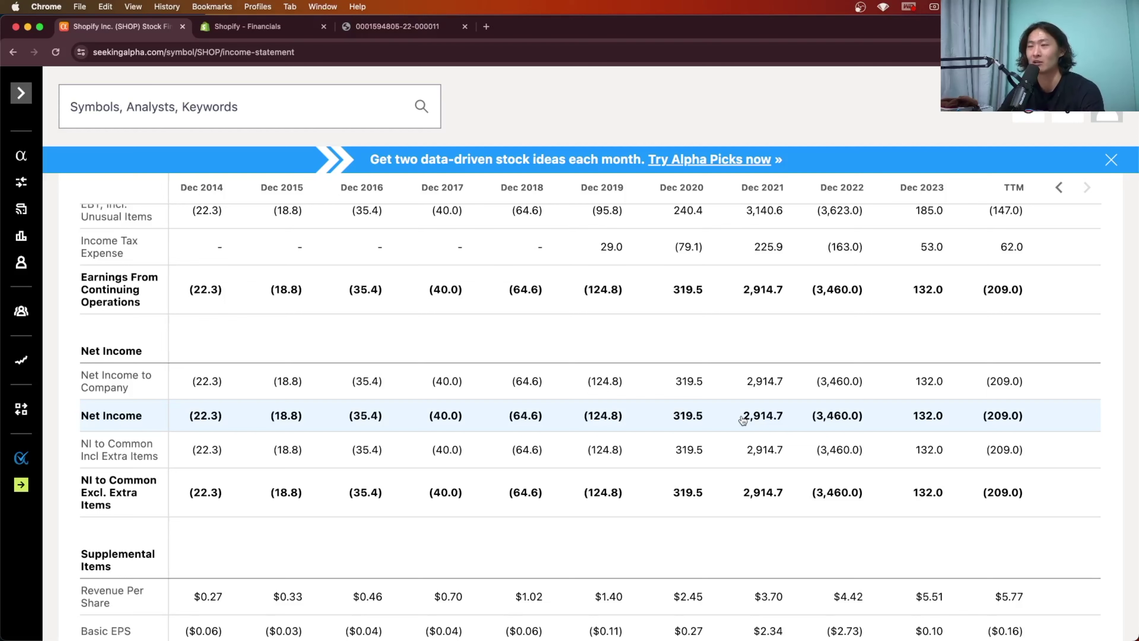
pyautogui.scroll(10, 743, 420)
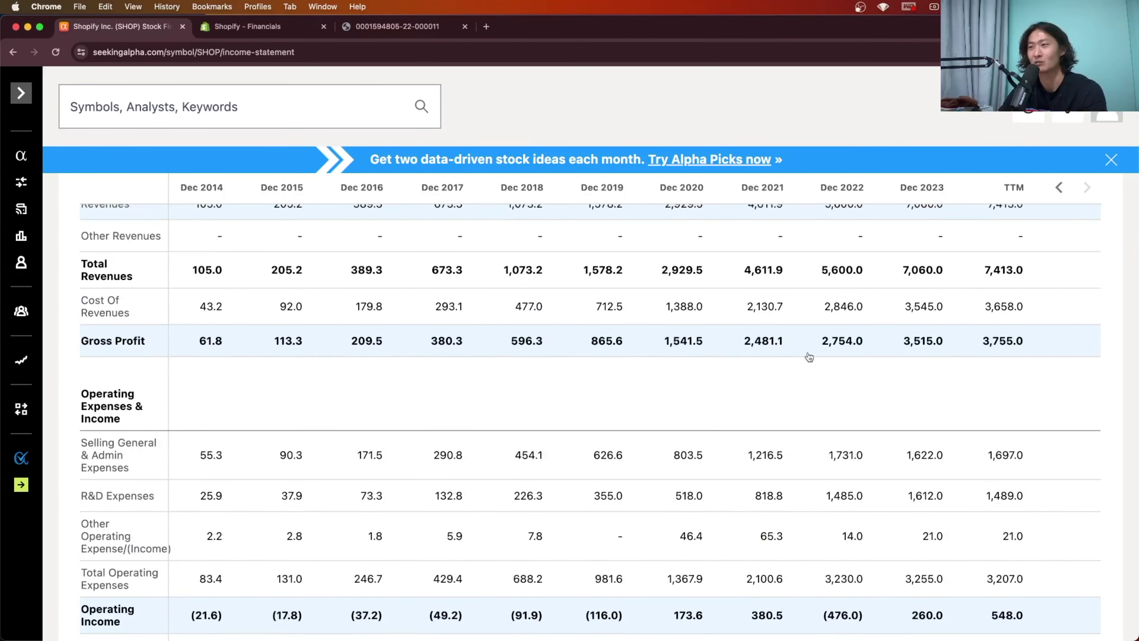
pyautogui.scroll(-3, 780, 354)
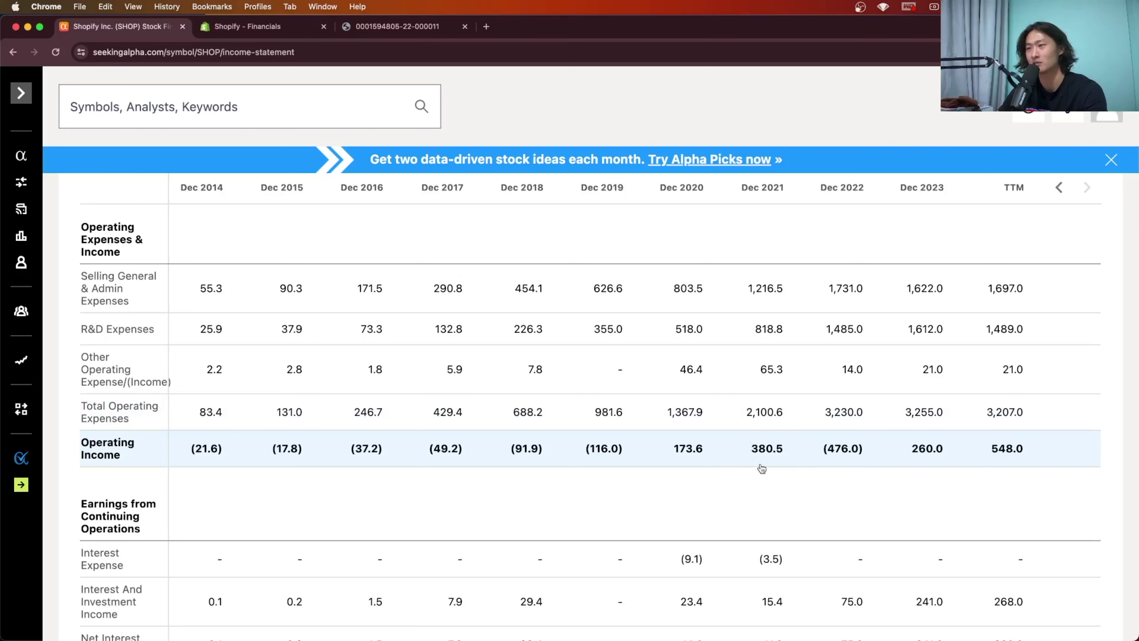
pyautogui.scroll(-15, 761, 468)
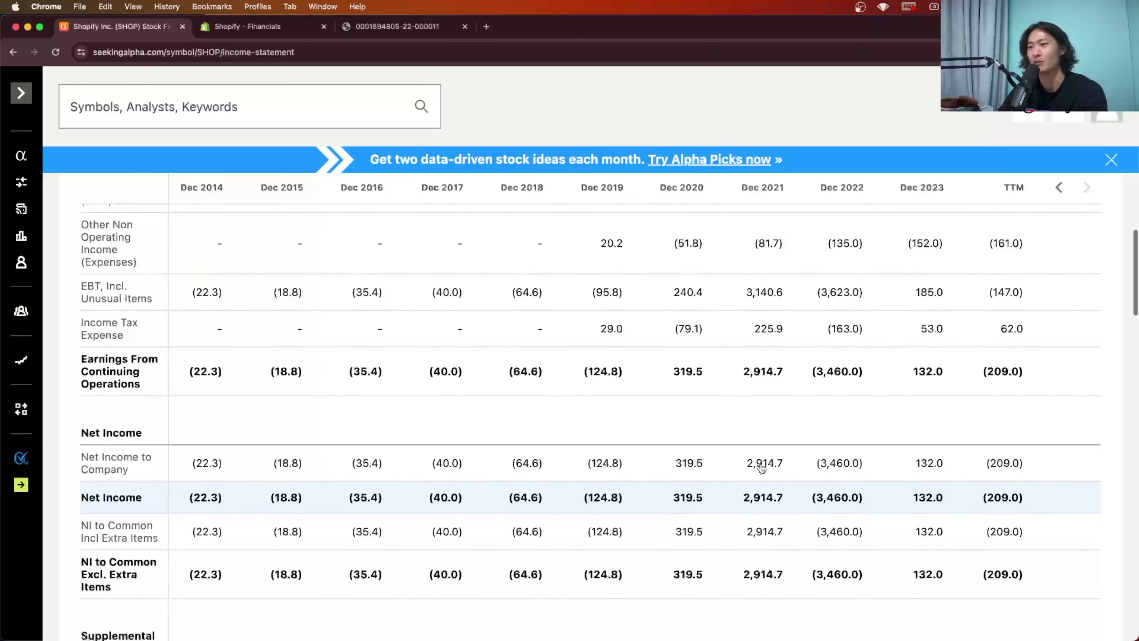
pyautogui.scroll(-1, 762, 468)
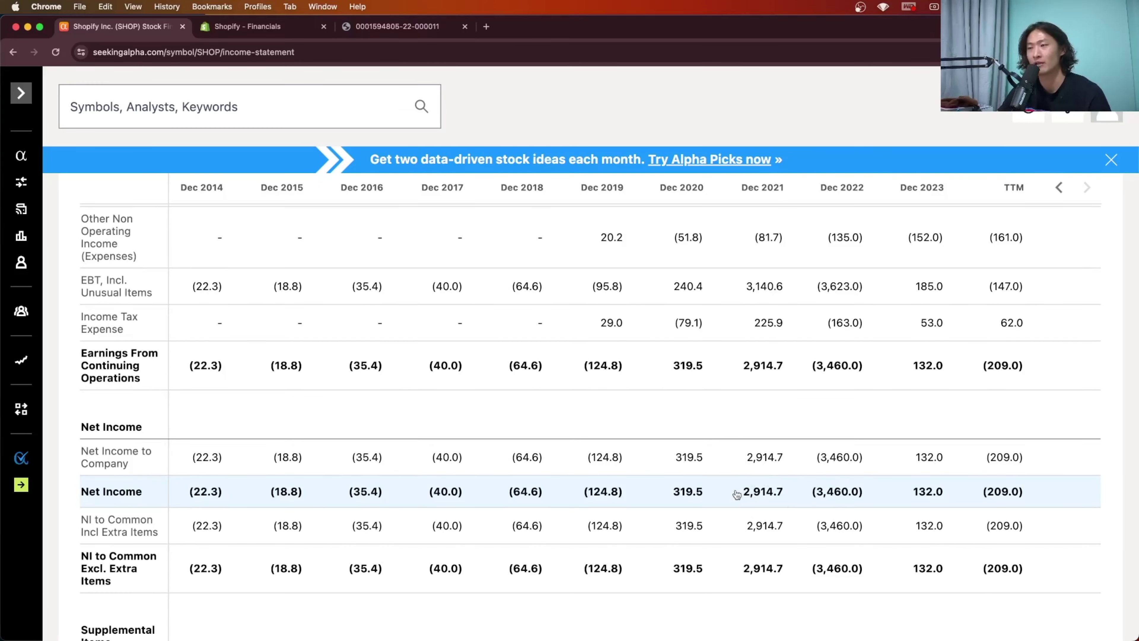
pyautogui.scroll(-5, 770, 476)
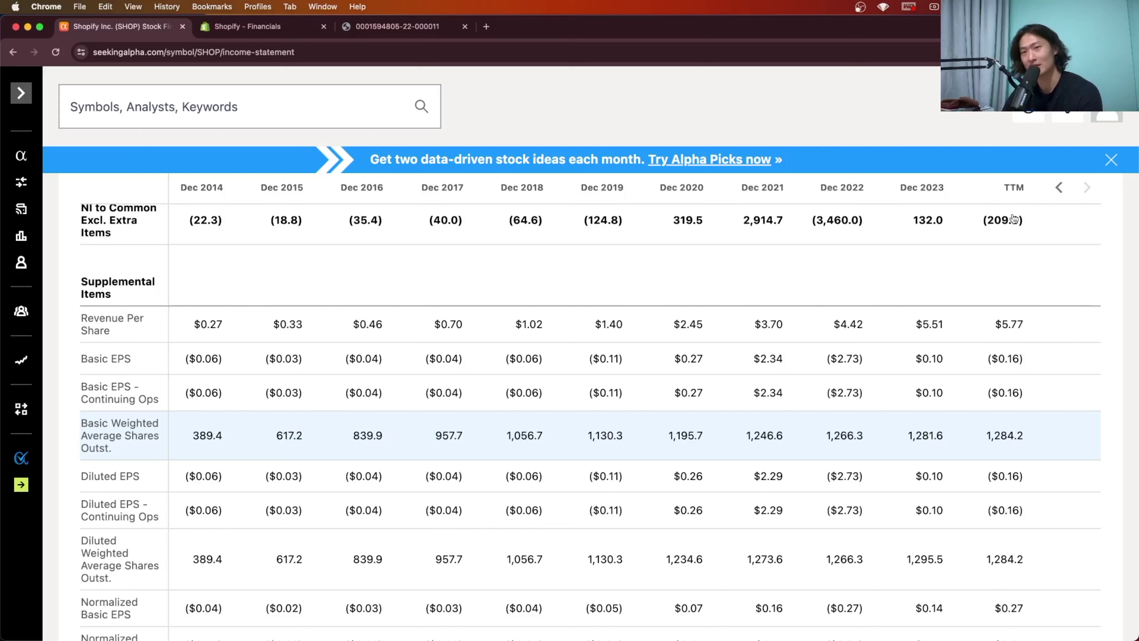
# Divide 5.77 by 0.27 in Calculator to get the revenue-per-share growth multiple since 2014, and return to the income statement.
pyautogui.press('super+Tab')
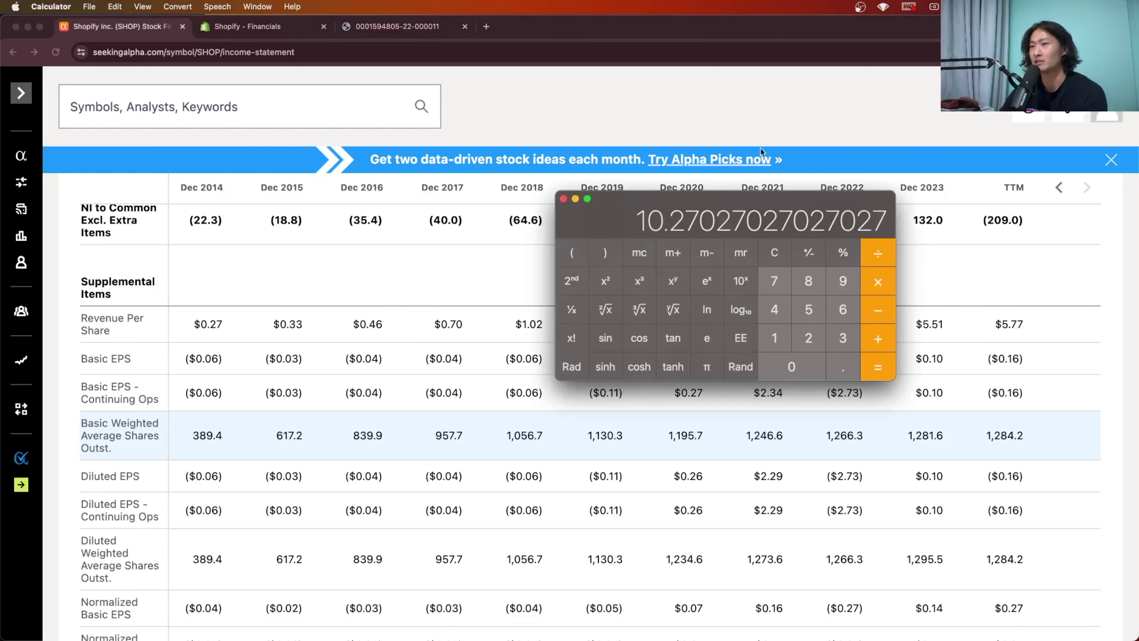
pyautogui.click(791, 250)
pyautogui.moveTo(720, 212); pyautogui.dragTo(719, 372)
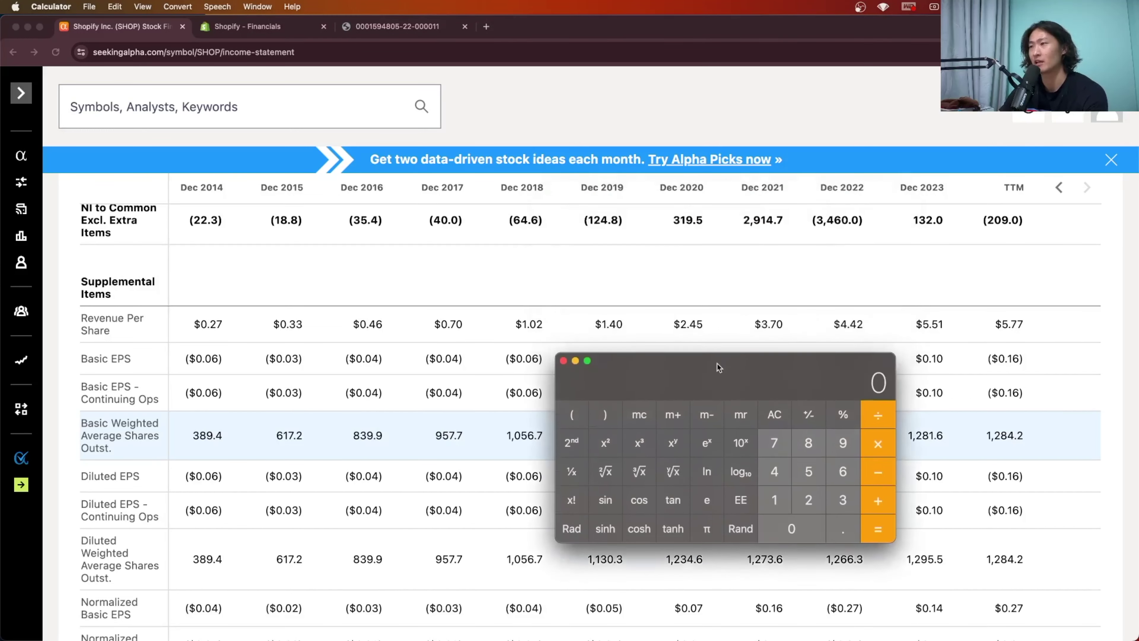
pyautogui.write('5.77')
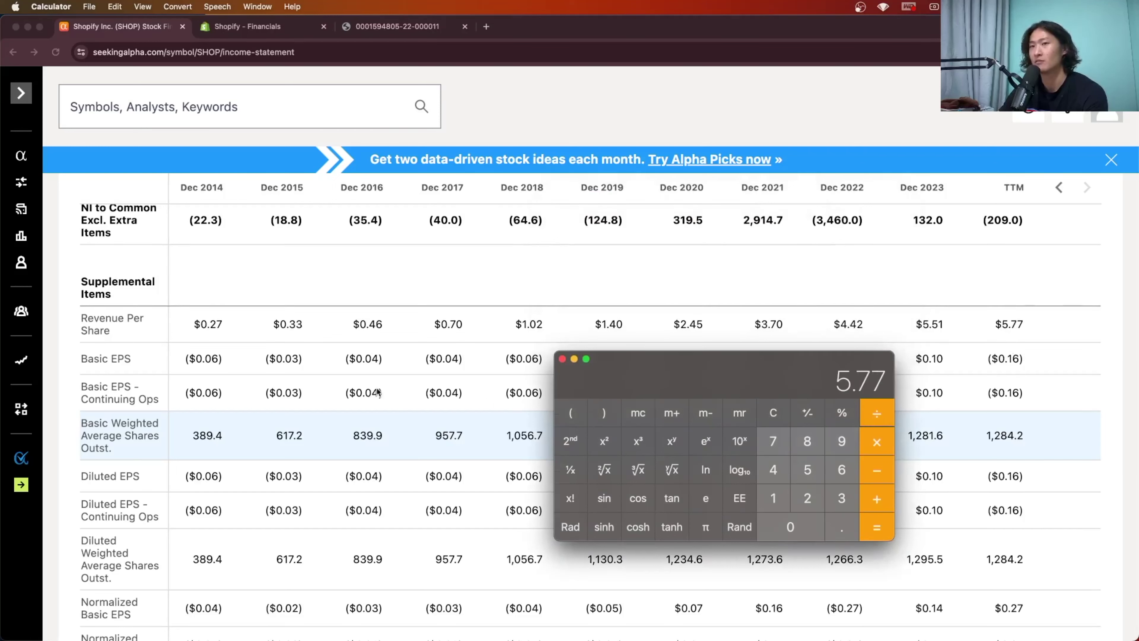
pyautogui.press('/')
pyautogui.write('0.27')
pyautogui.click(881, 527)
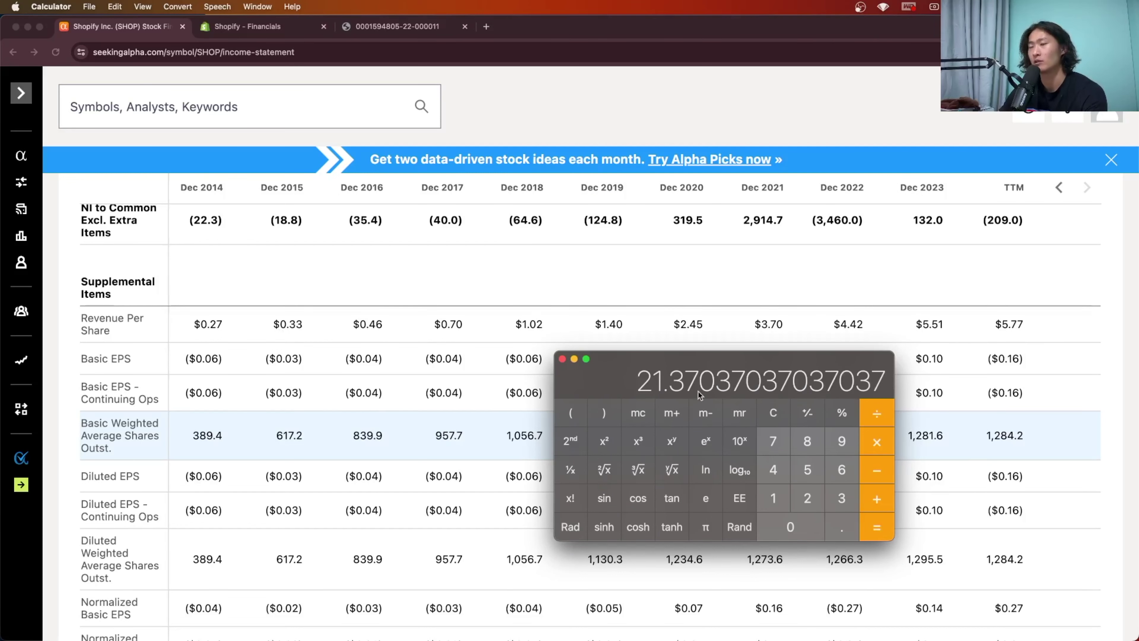
pyautogui.click(288, 319)
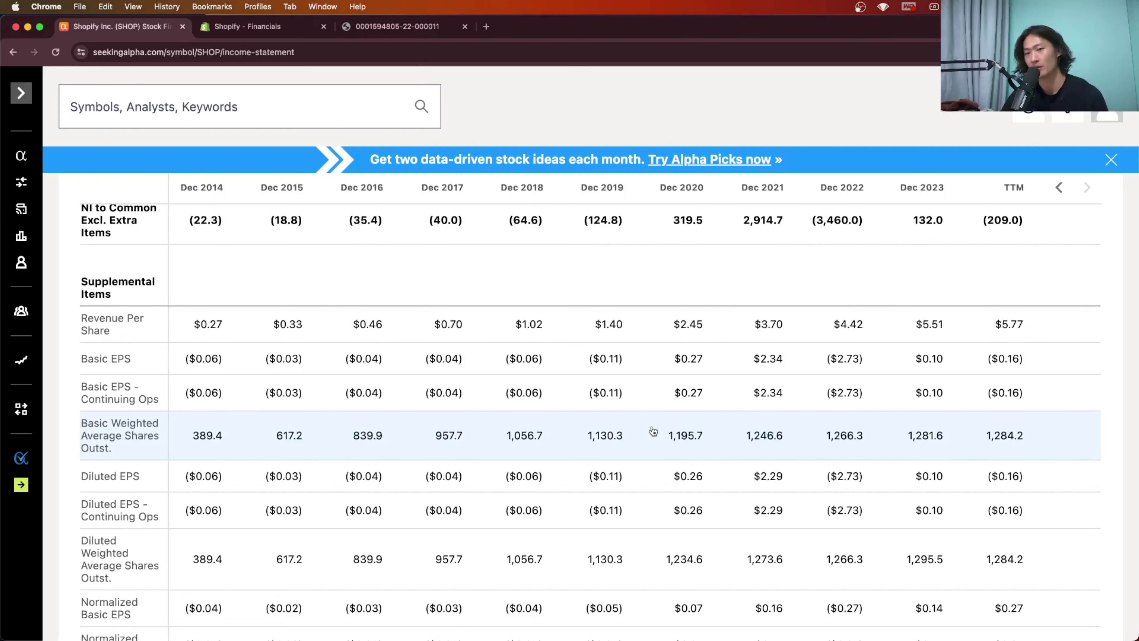
# Open Shopify's balance sheet and examine cash, receivables, current assets, total assets and current liabilities in the latest report.
pyautogui.scroll(-1, 653, 431)
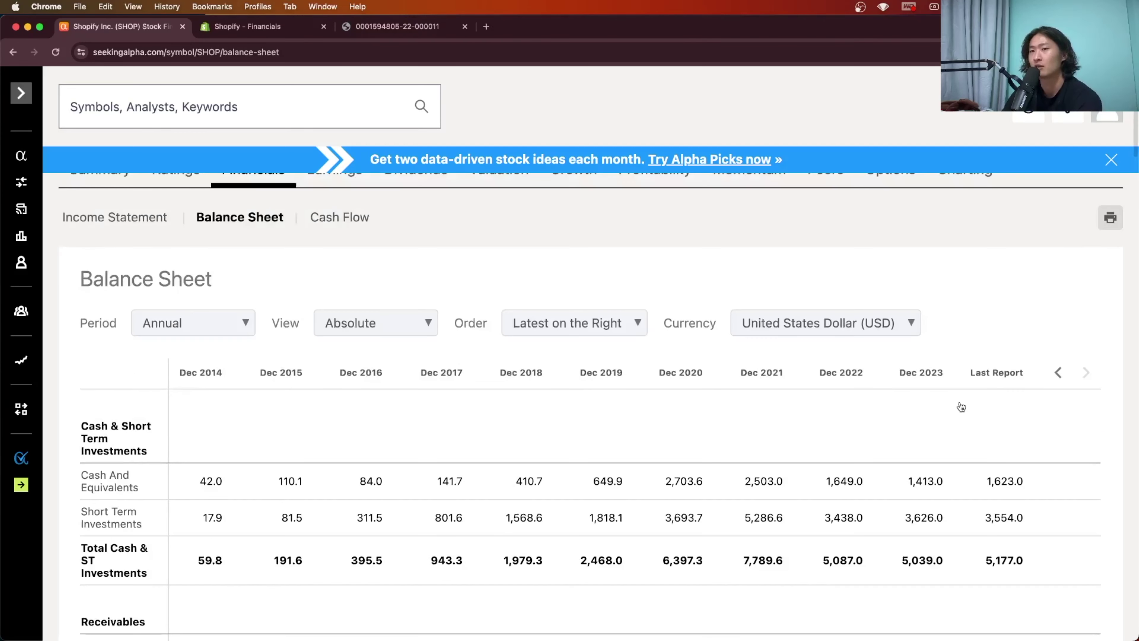
pyautogui.scroll(-5, 961, 406)
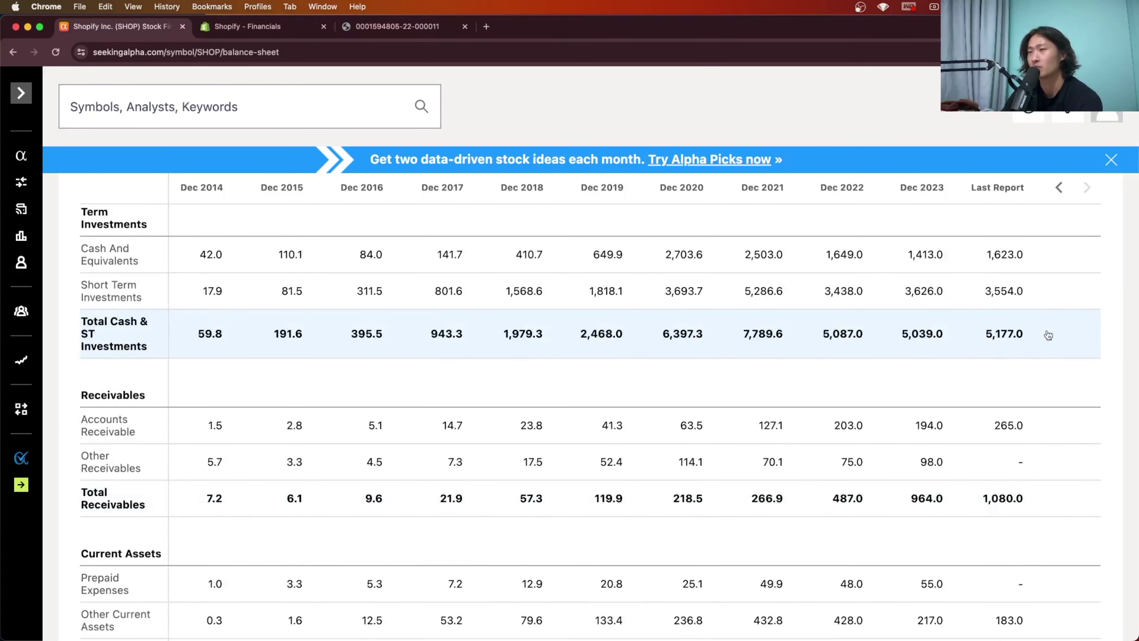
pyautogui.scroll(-3, 1045, 336)
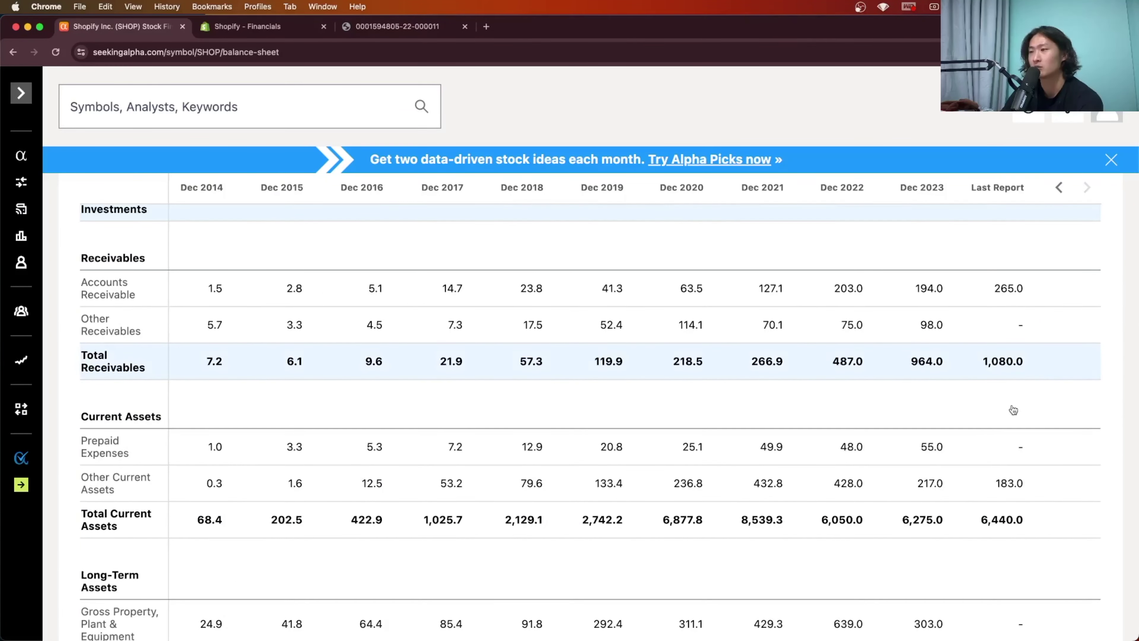
pyautogui.scroll(-4, 1013, 407)
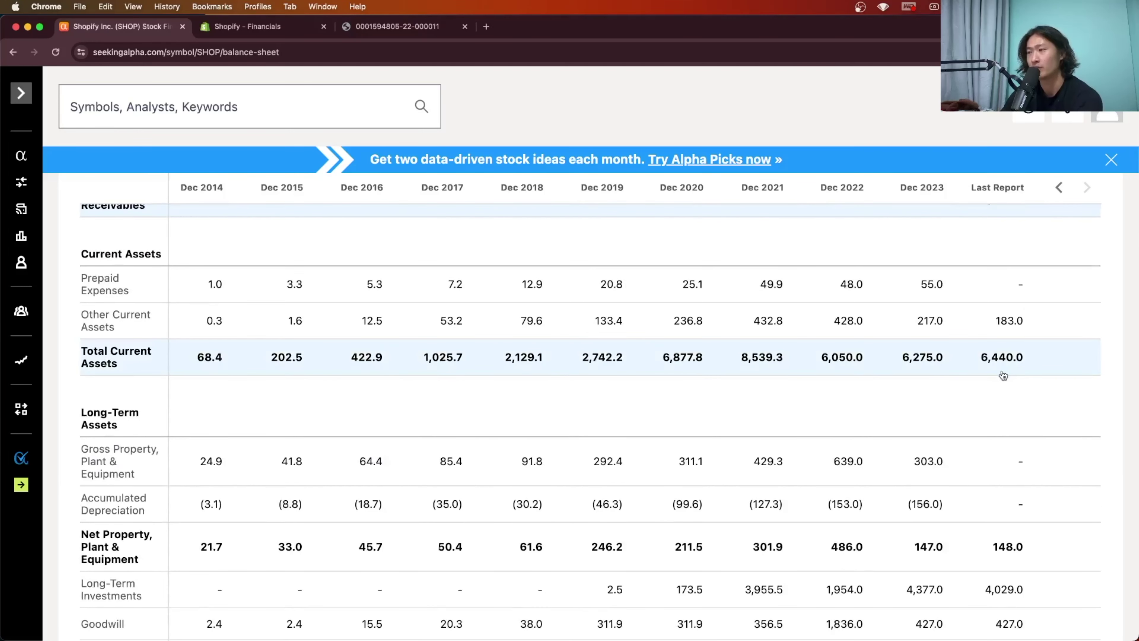
pyautogui.scroll(-8, 1003, 376)
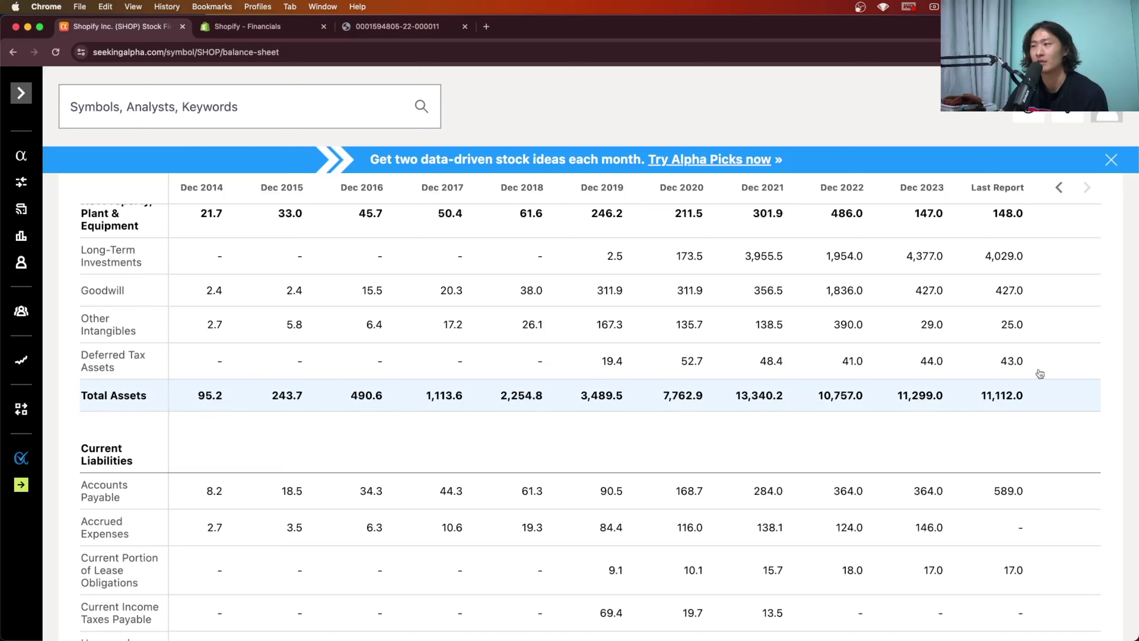
pyautogui.scroll(-4, 1030, 444)
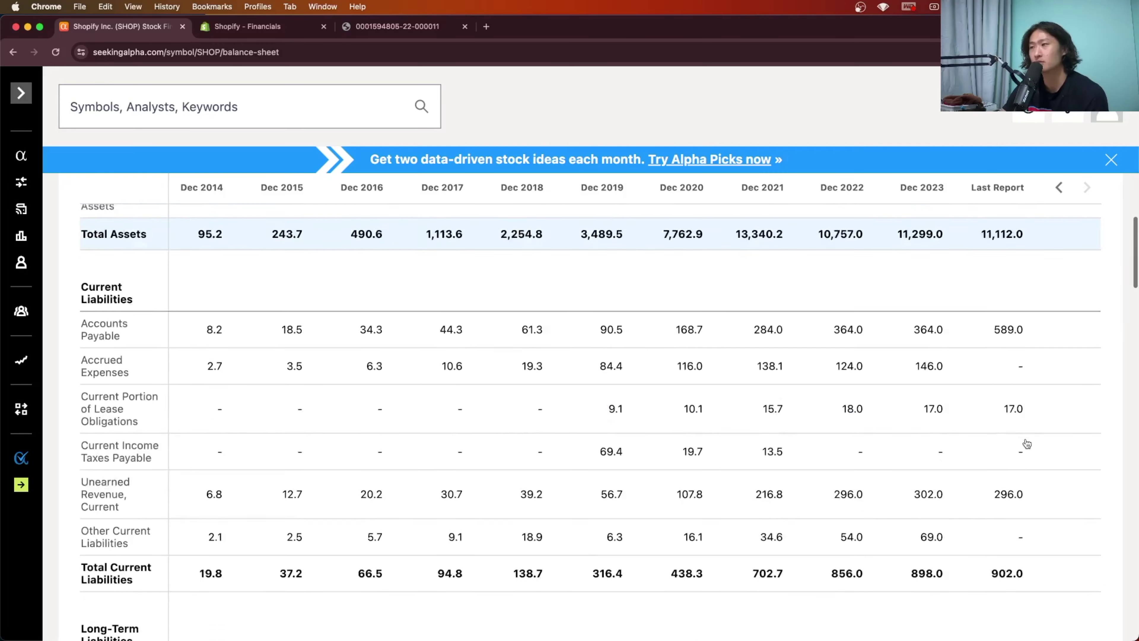
pyautogui.scroll(2, 1027, 443)
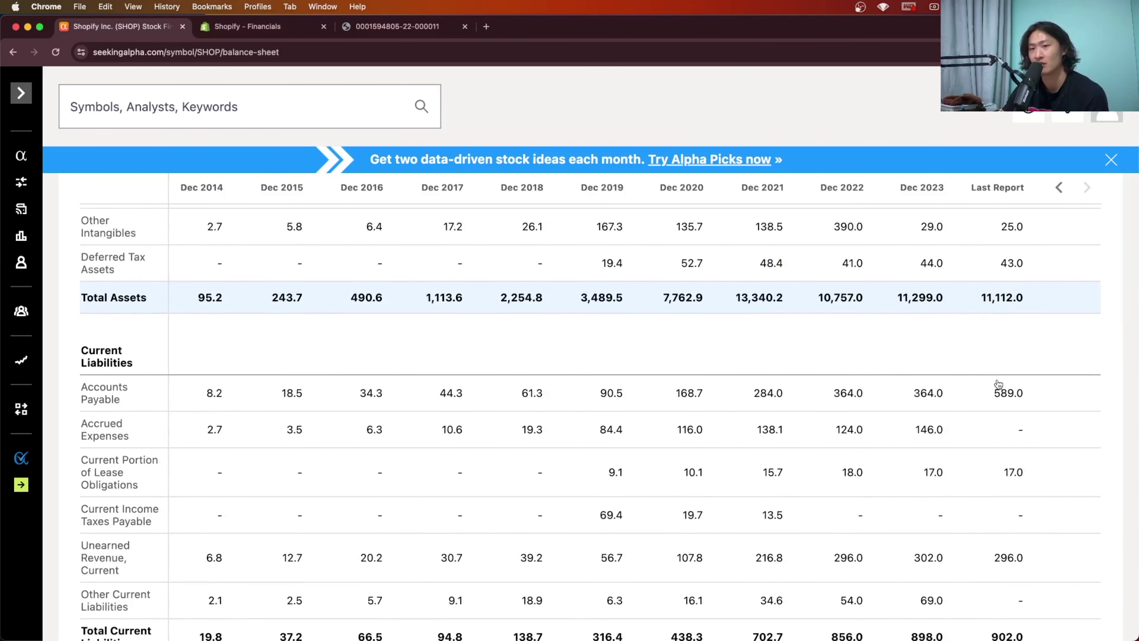
# Review the balance sheet's total liabilities and equity, and open the annual cash flow statement to check the net income row.
pyautogui.scroll(-10, 998, 385)
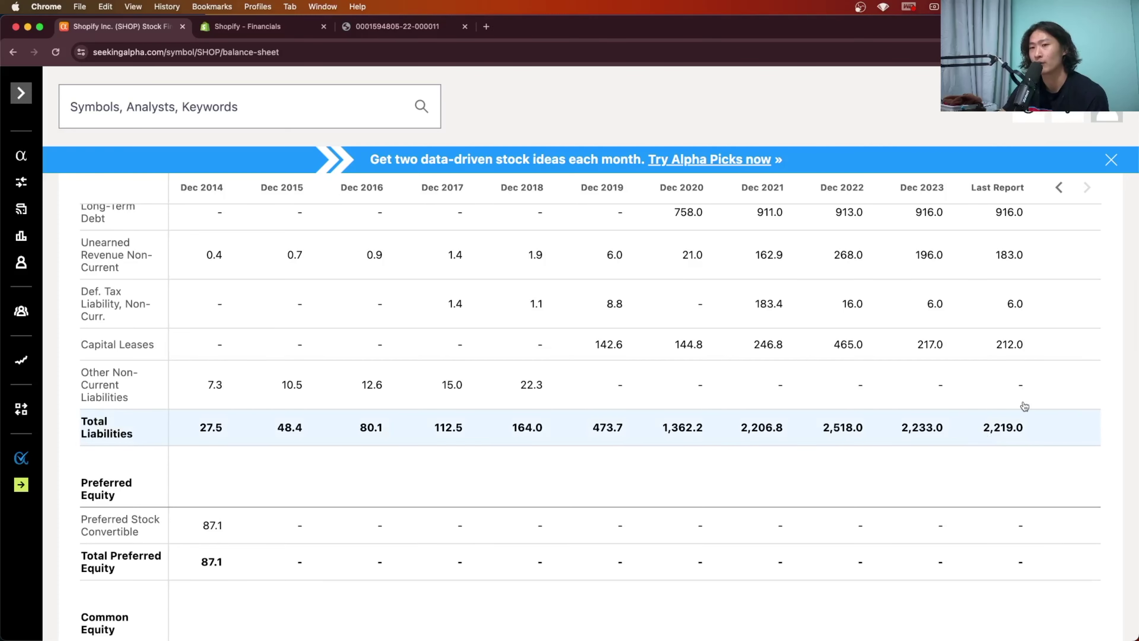
pyautogui.scroll(-15, 1023, 406)
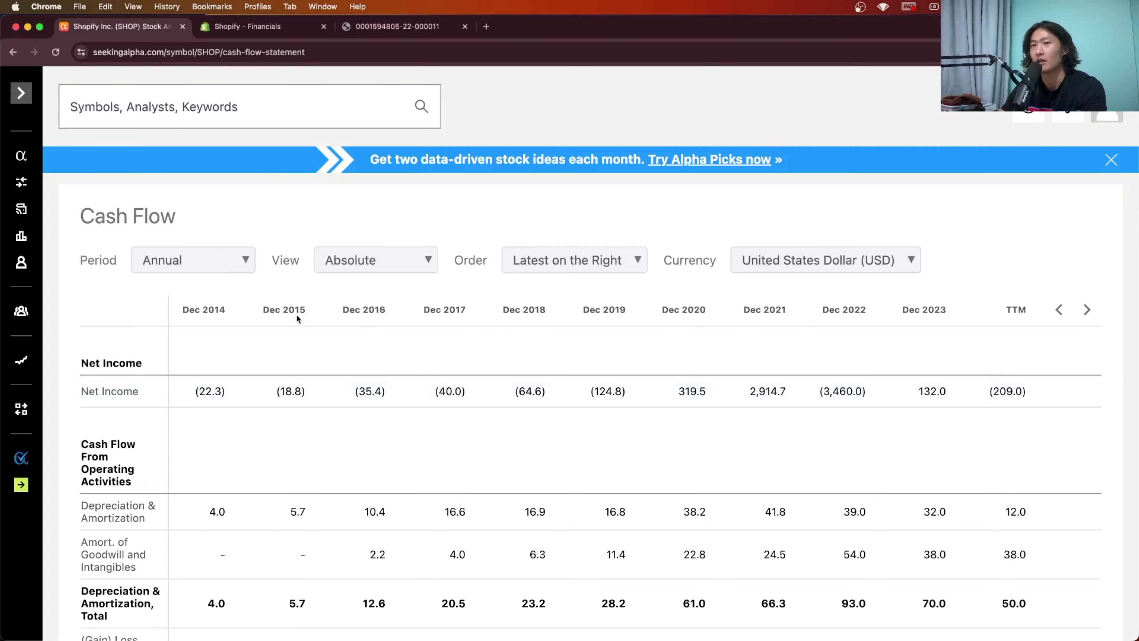
pyautogui.moveTo(83, 217); pyautogui.dragTo(182, 216)
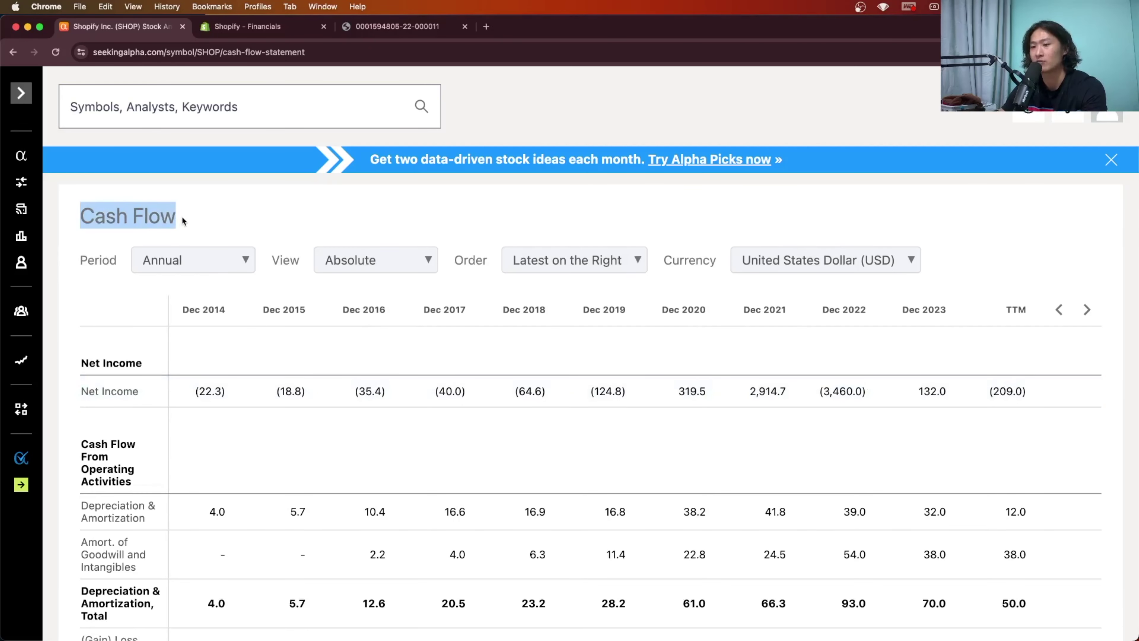
pyautogui.click(1012, 395)
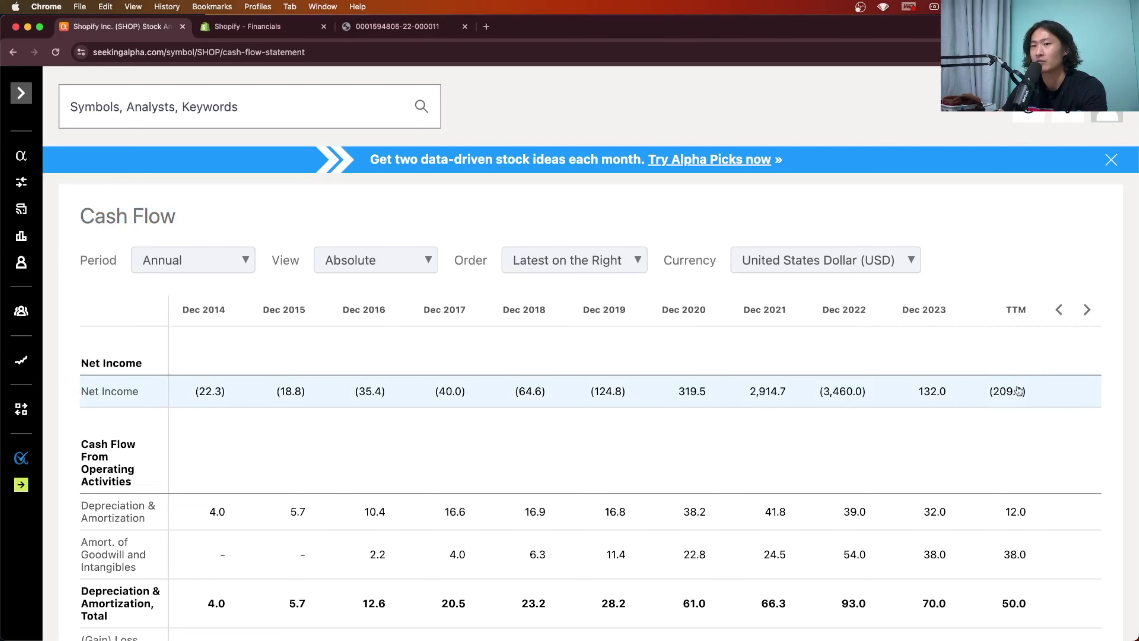
# Examine levered and unlevered free cash flow in the cash flow statement's supplemental items, and read the definitions of both measures.
pyautogui.scroll(-15, 1019, 391)
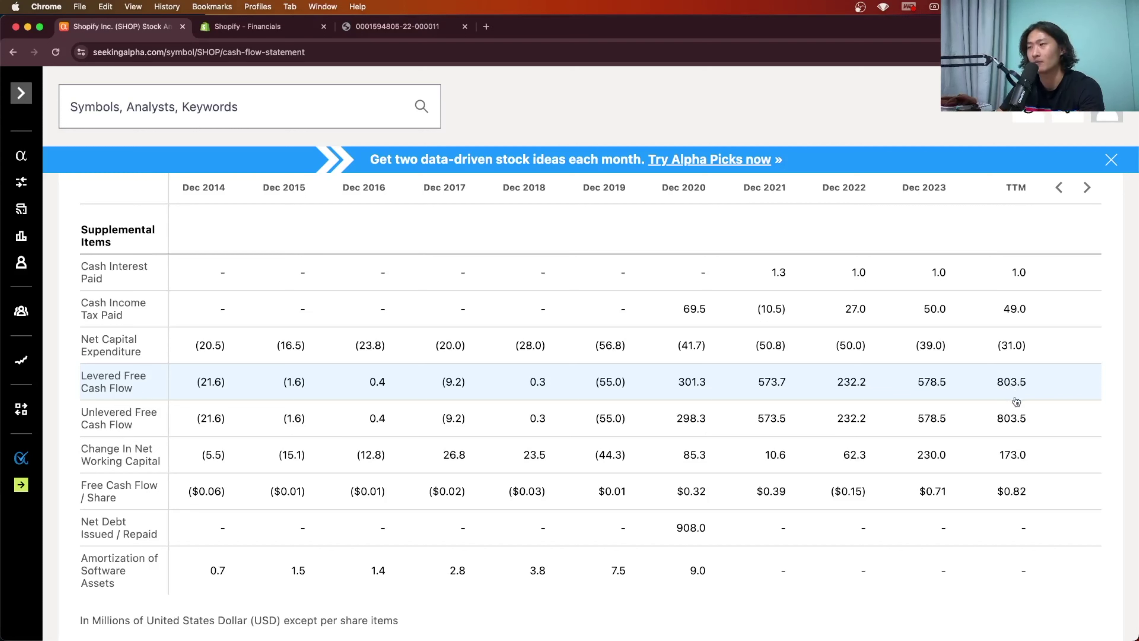
pyautogui.click(1046, 423)
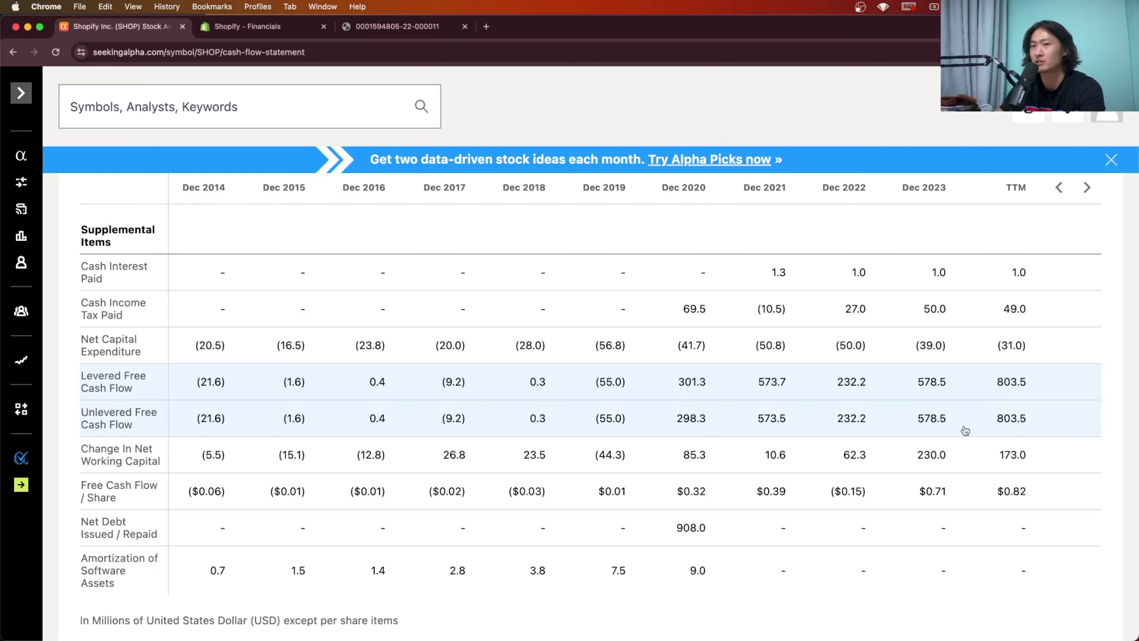
pyautogui.moveTo(112, 427)
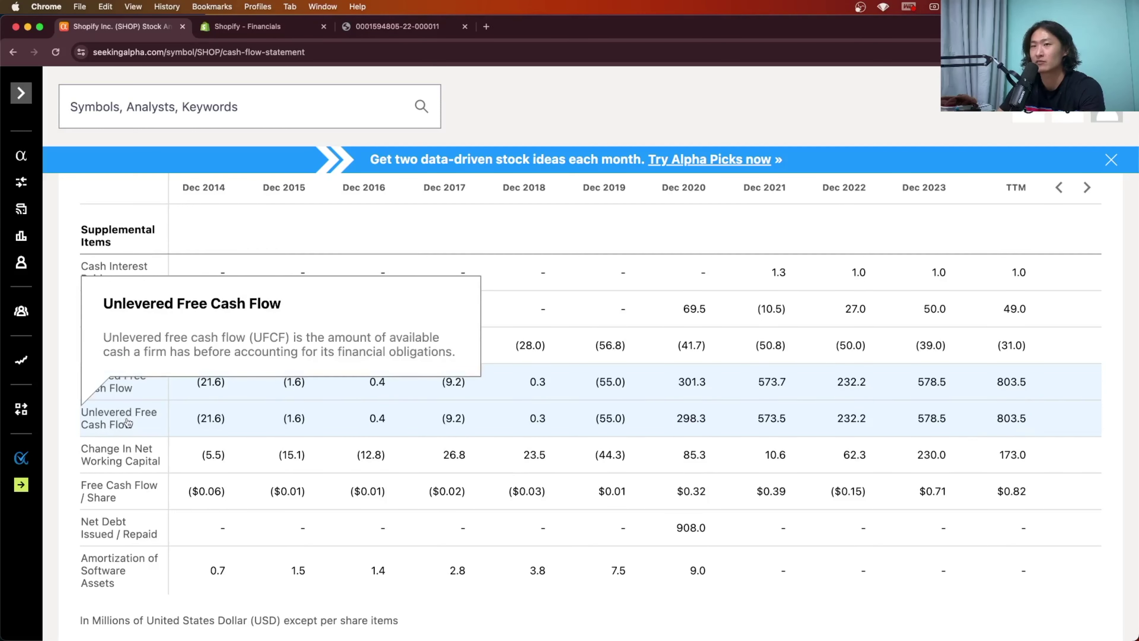
pyautogui.moveTo(125, 385)
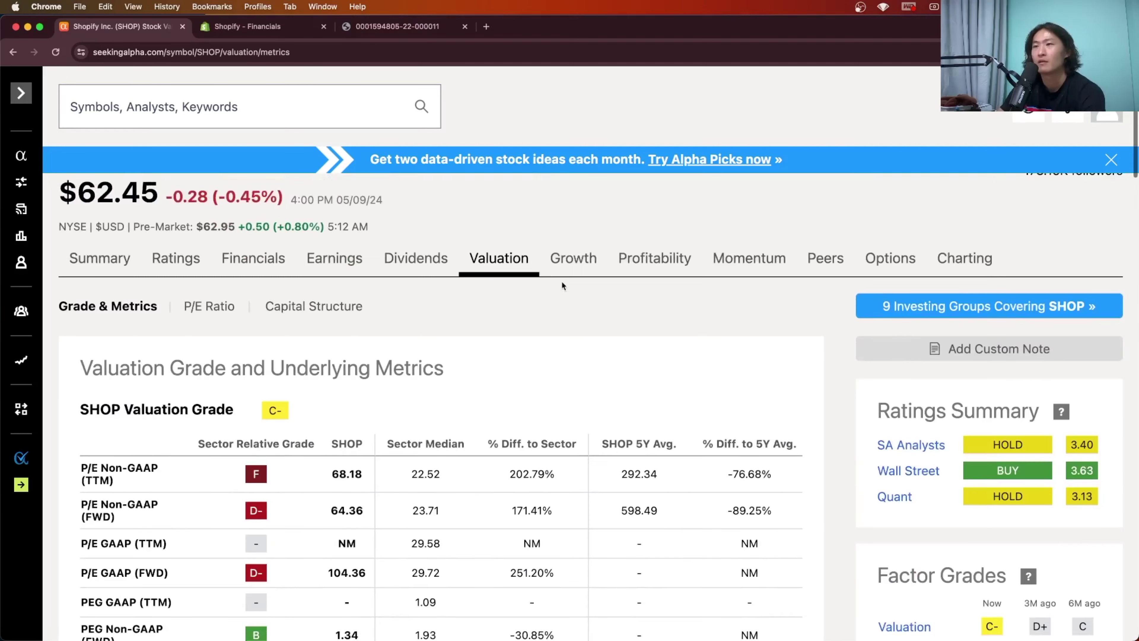
# Open Shopify's growth metrics and highlight the 3-year and year-over-year revenue figures in the compound annual growth rates table.
pyautogui.click(574, 258)
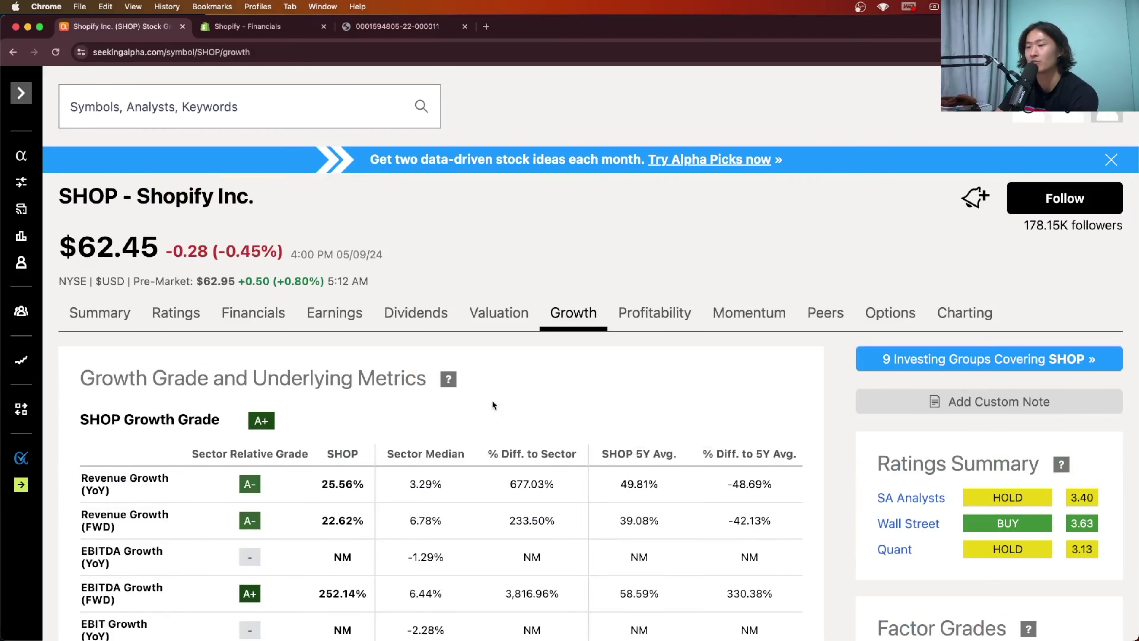
pyautogui.scroll(-20, 492, 400)
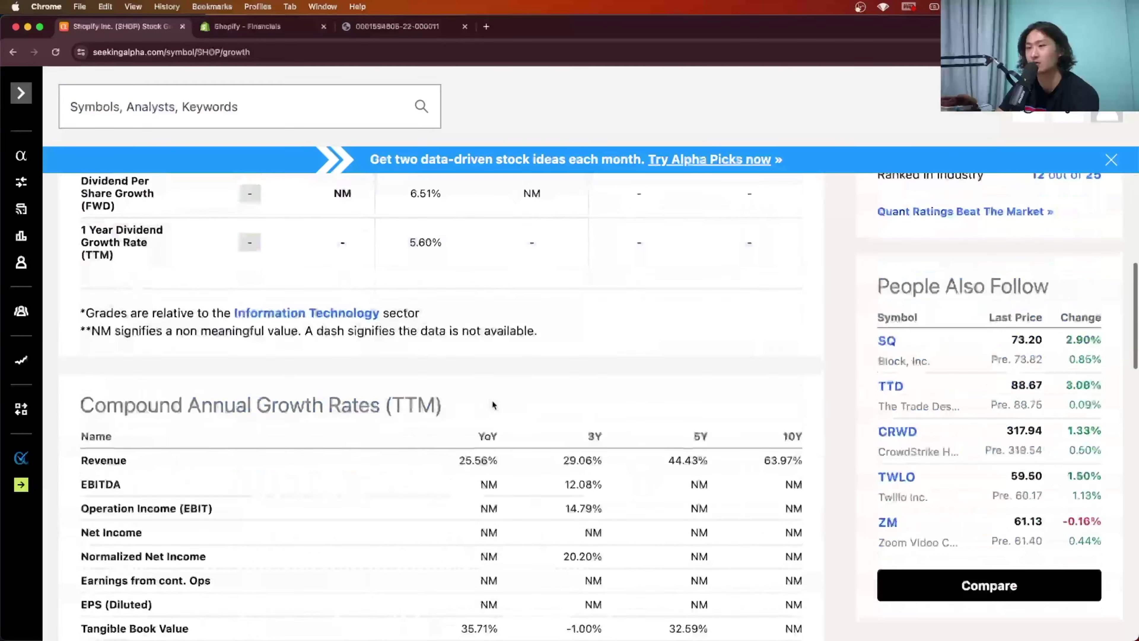
pyautogui.scroll(-3, 492, 400)
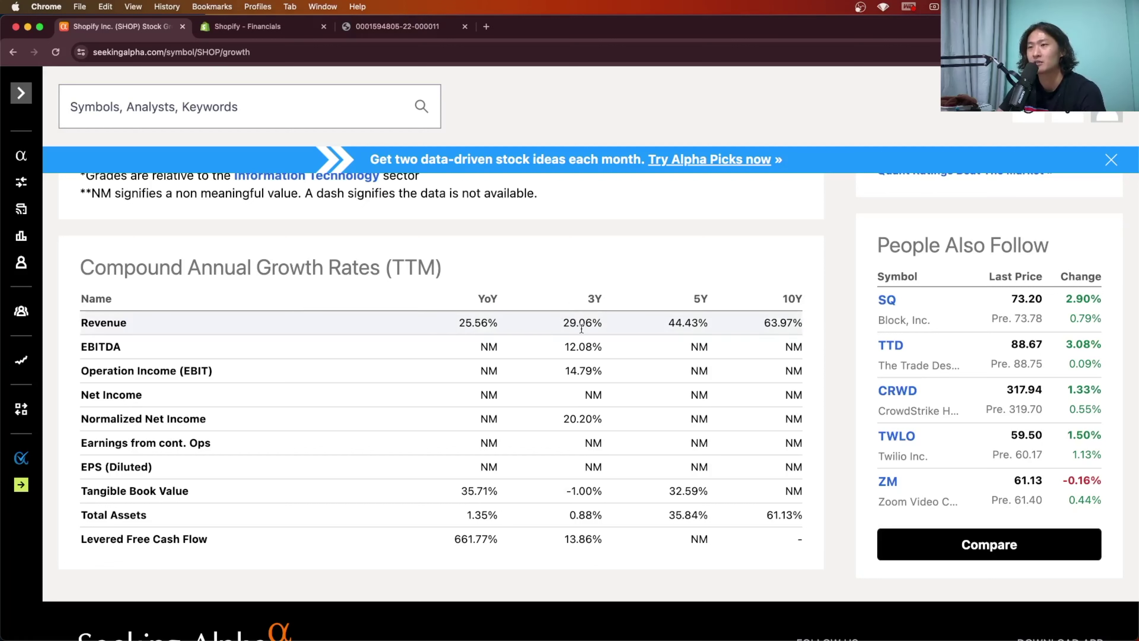
pyautogui.moveTo(563, 322); pyautogui.dragTo(583, 323)
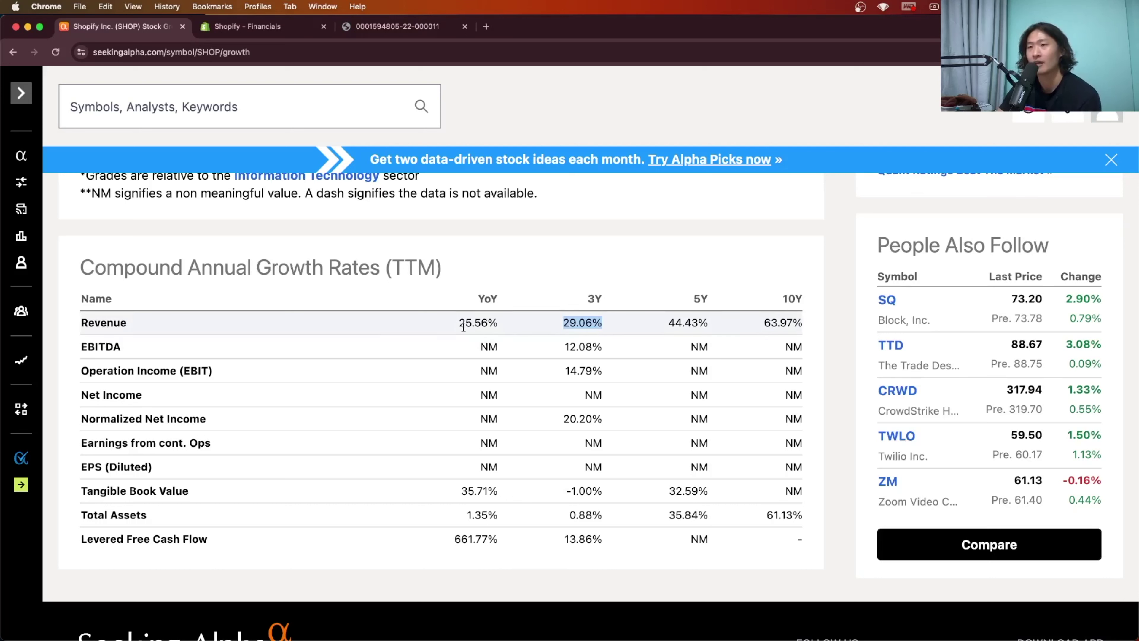
pyautogui.moveTo(458, 323); pyautogui.dragTo(479, 322)
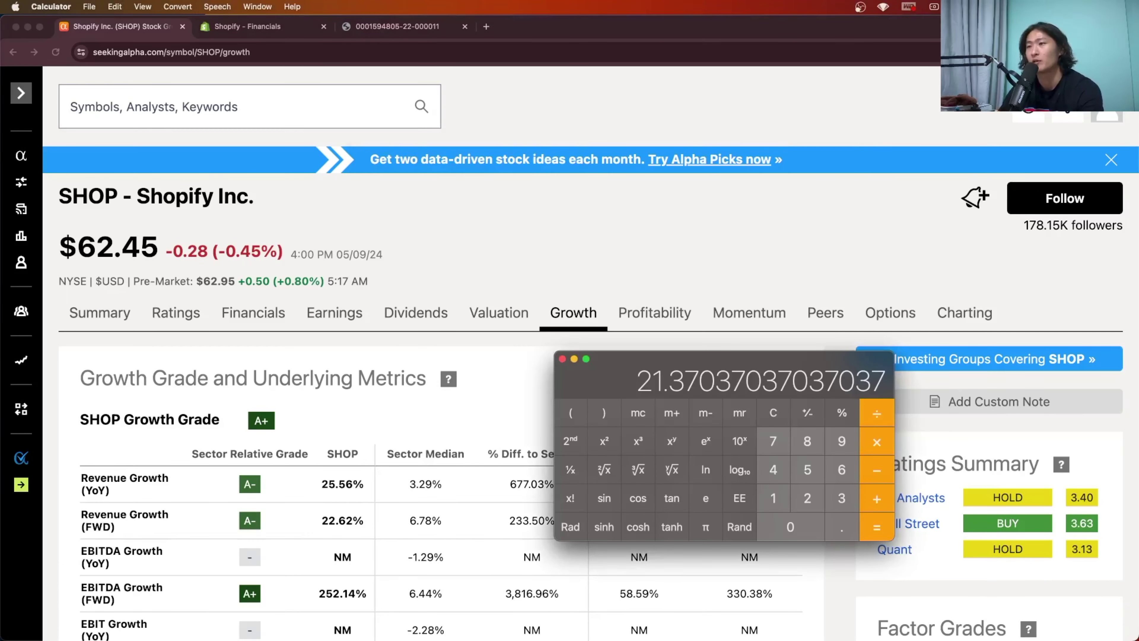
# Clear the previous result in Calculator and divide 1 by 7.
pyautogui.click(774, 413)
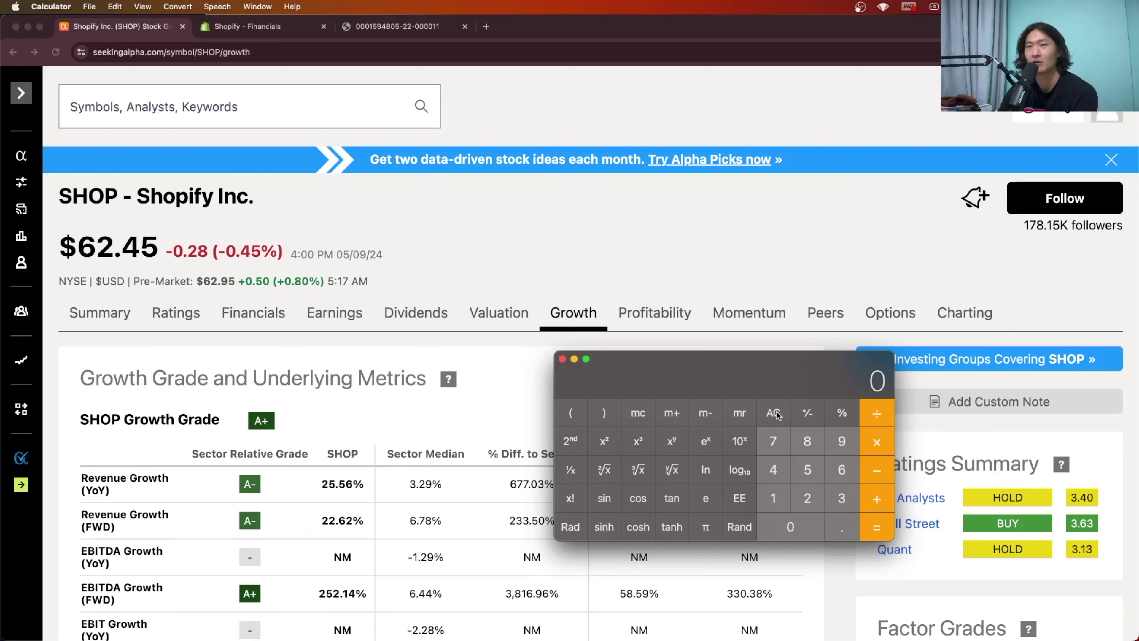
pyautogui.click(776, 499)
pyautogui.click(879, 417)
pyautogui.click(774, 445)
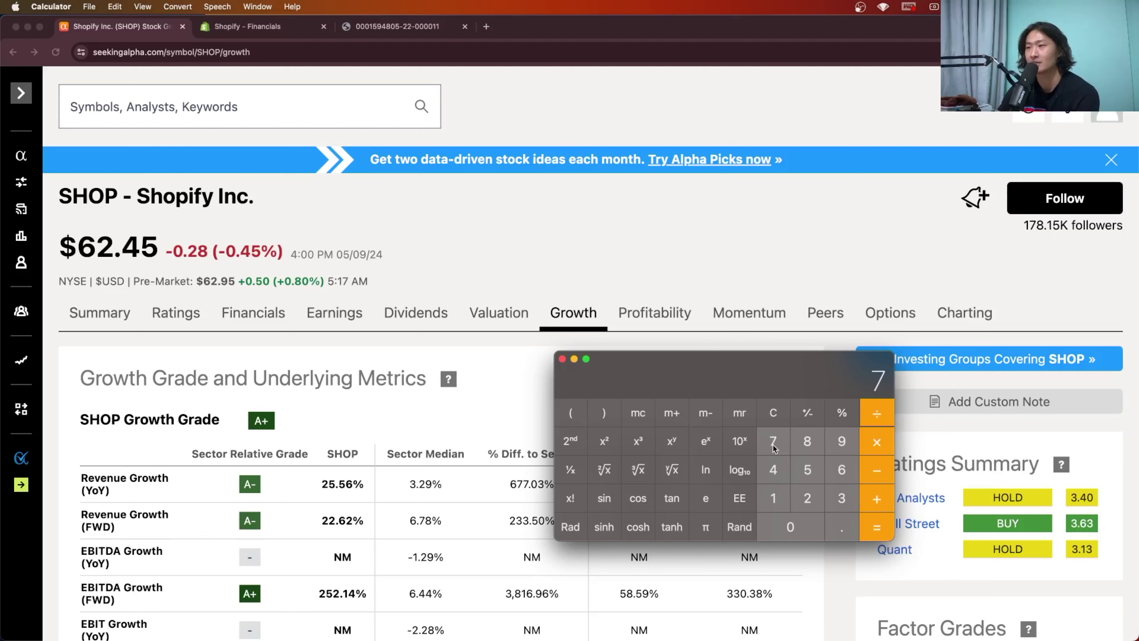
pyautogui.click(878, 528)
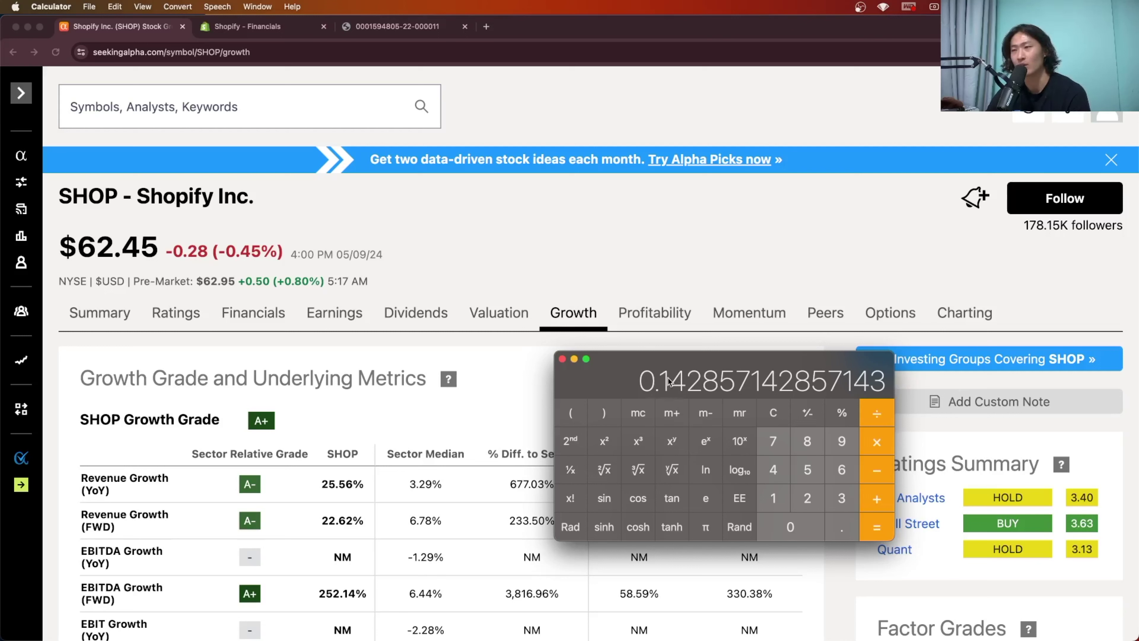
pyautogui.click(781, 413)
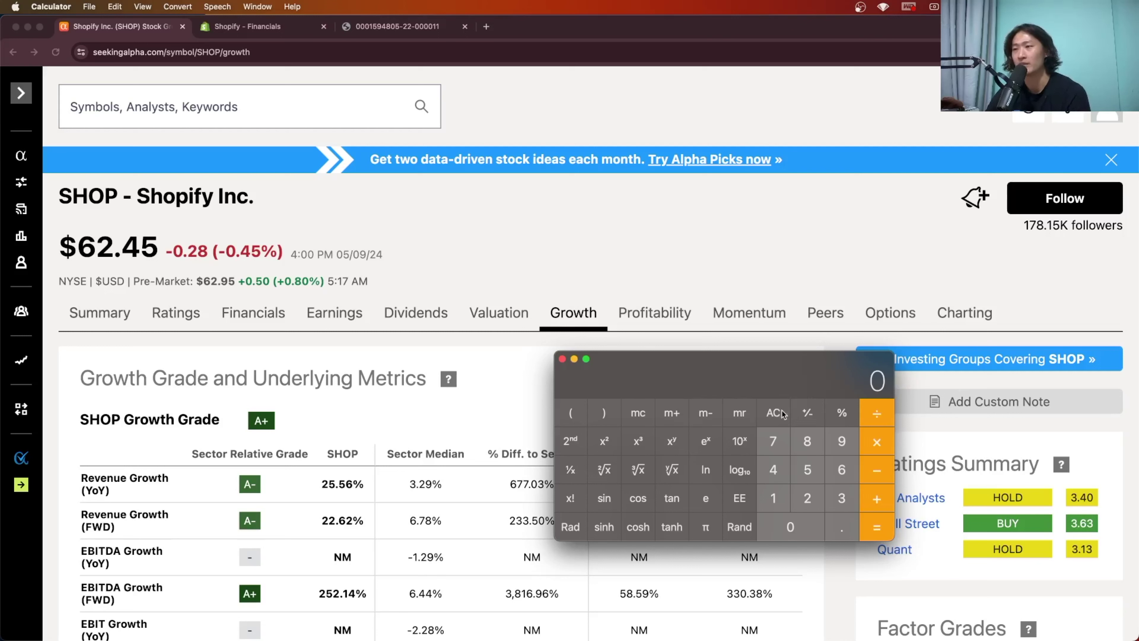
pyautogui.click(776, 442)
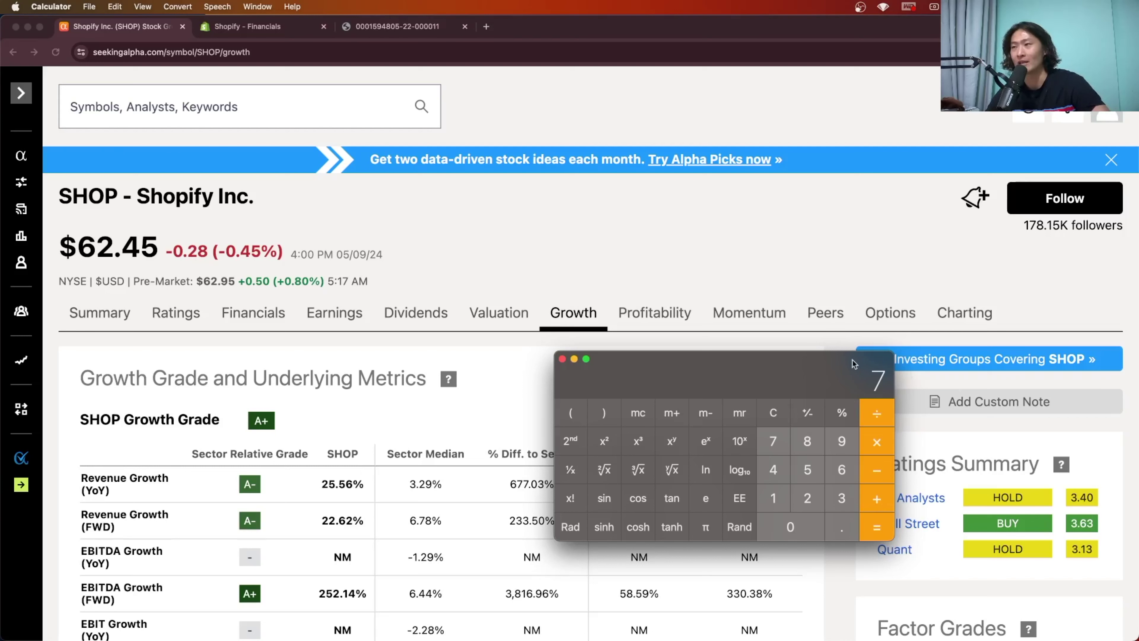
pyautogui.moveTo(839, 356); pyautogui.dragTo(770, 241)
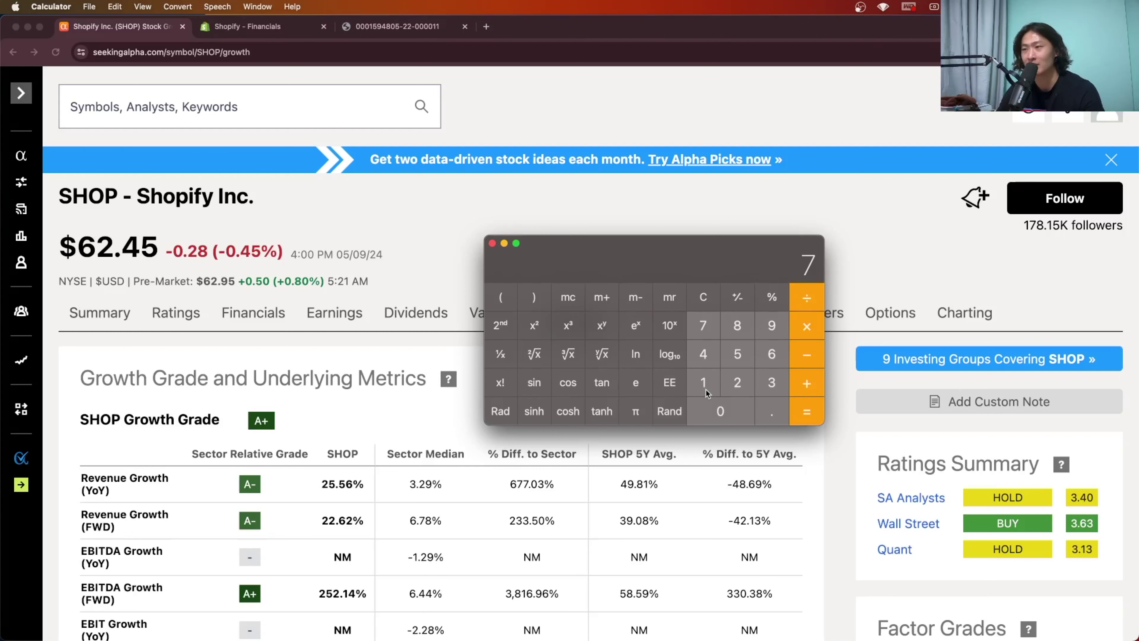
pyautogui.click(717, 291)
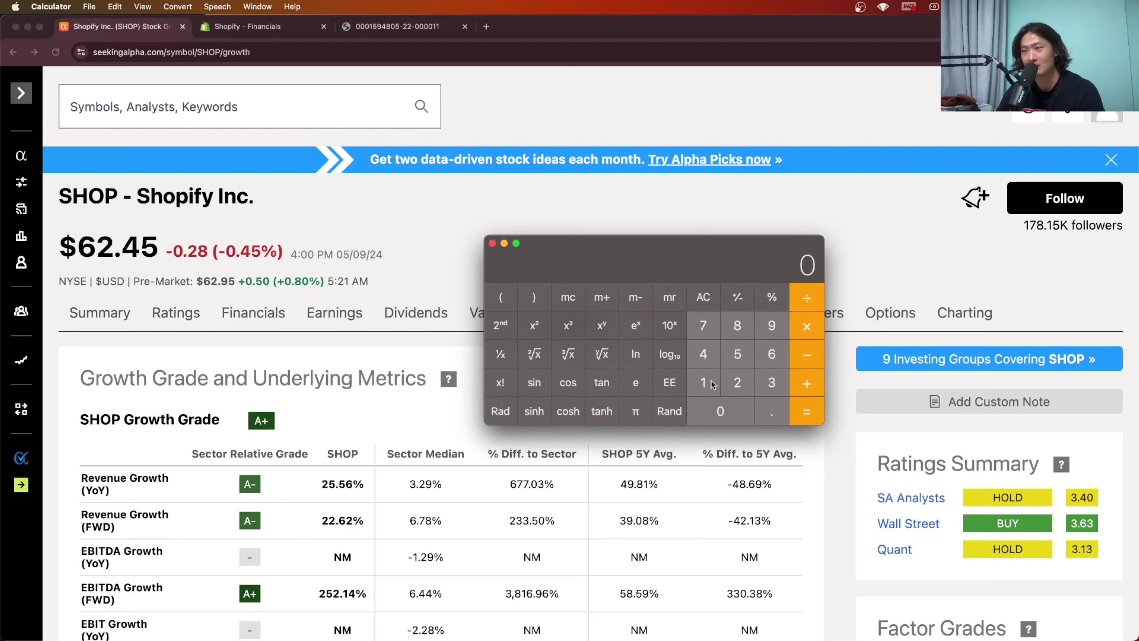
pyautogui.click(711, 381)
pyautogui.click(708, 358)
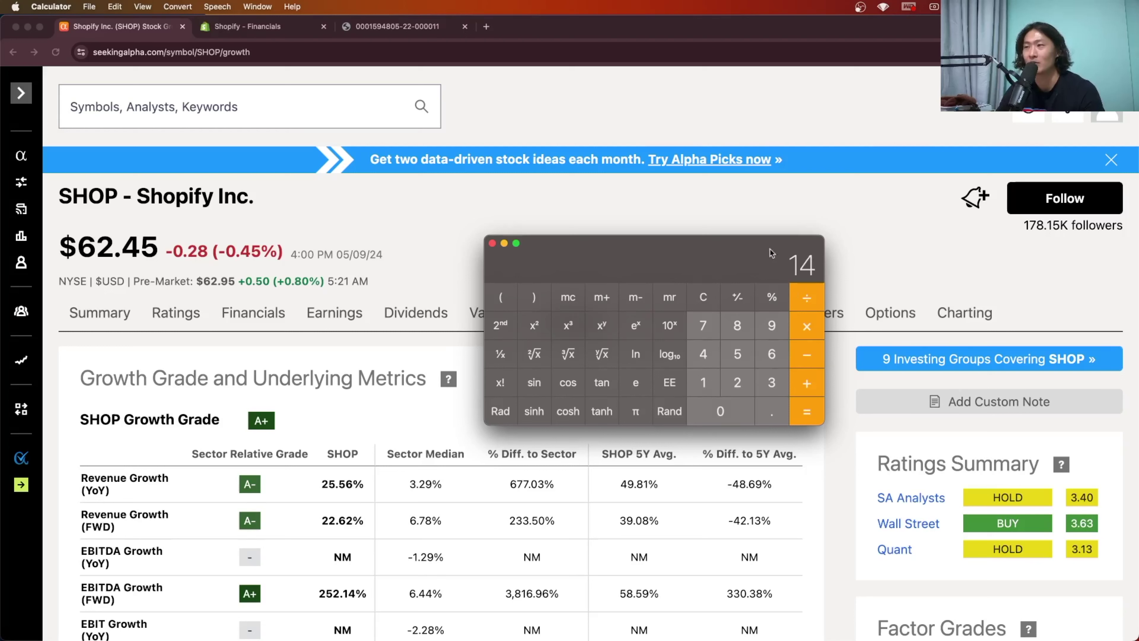
pyautogui.click(703, 297)
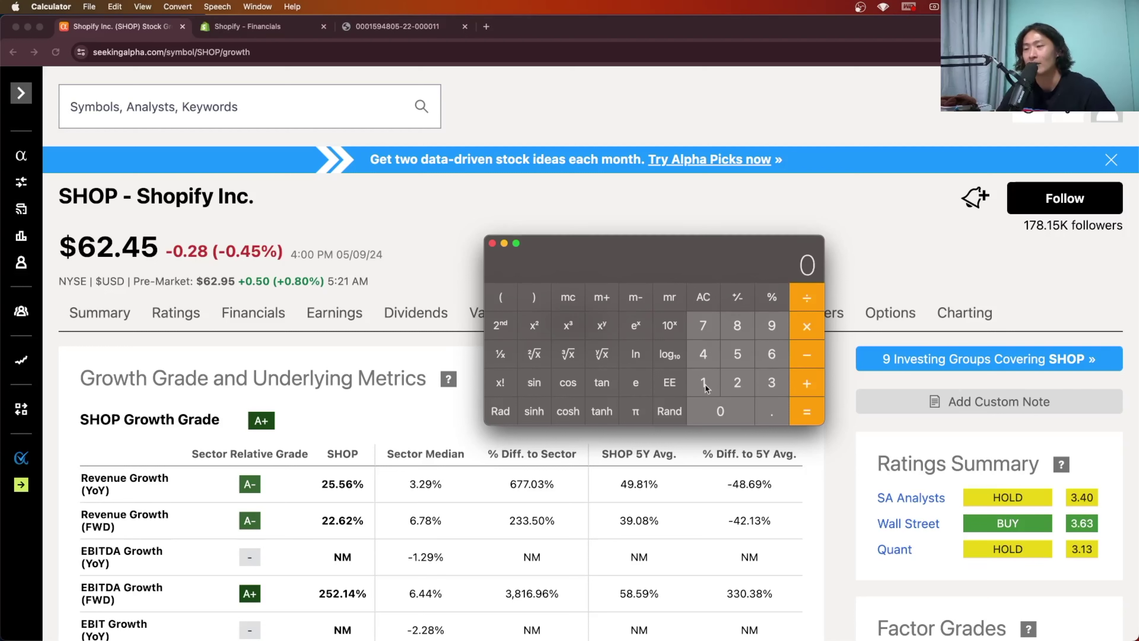
# Divide 1 by 14 in Calculator and multiply the result by 100 to express it as a percentage.
pyautogui.click(706, 384)
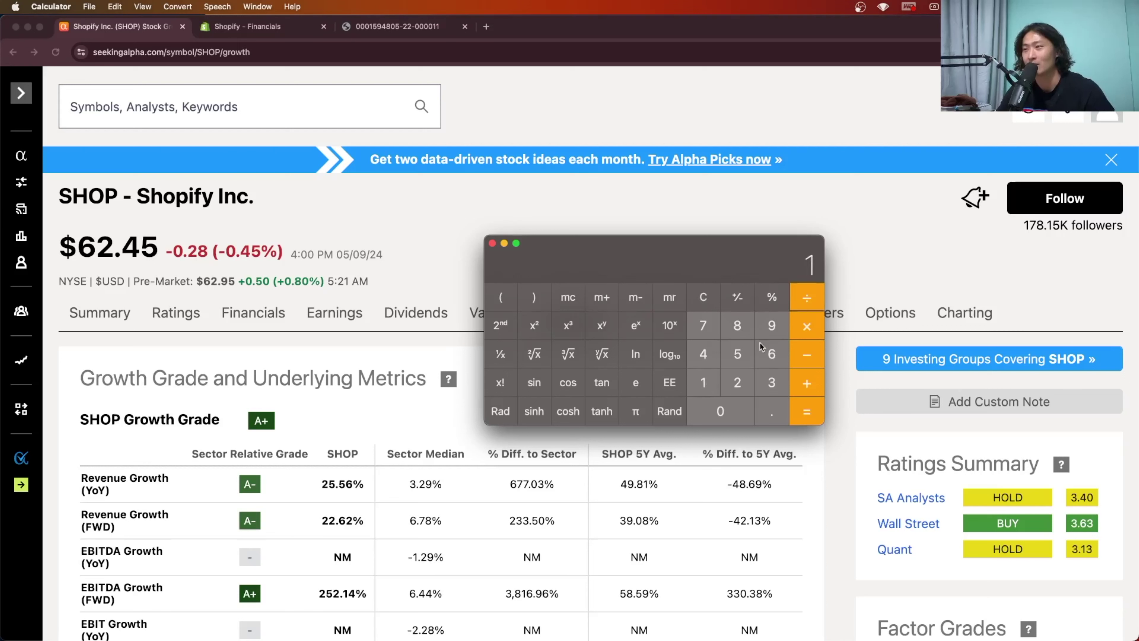
pyautogui.click(703, 354)
pyautogui.click(807, 411)
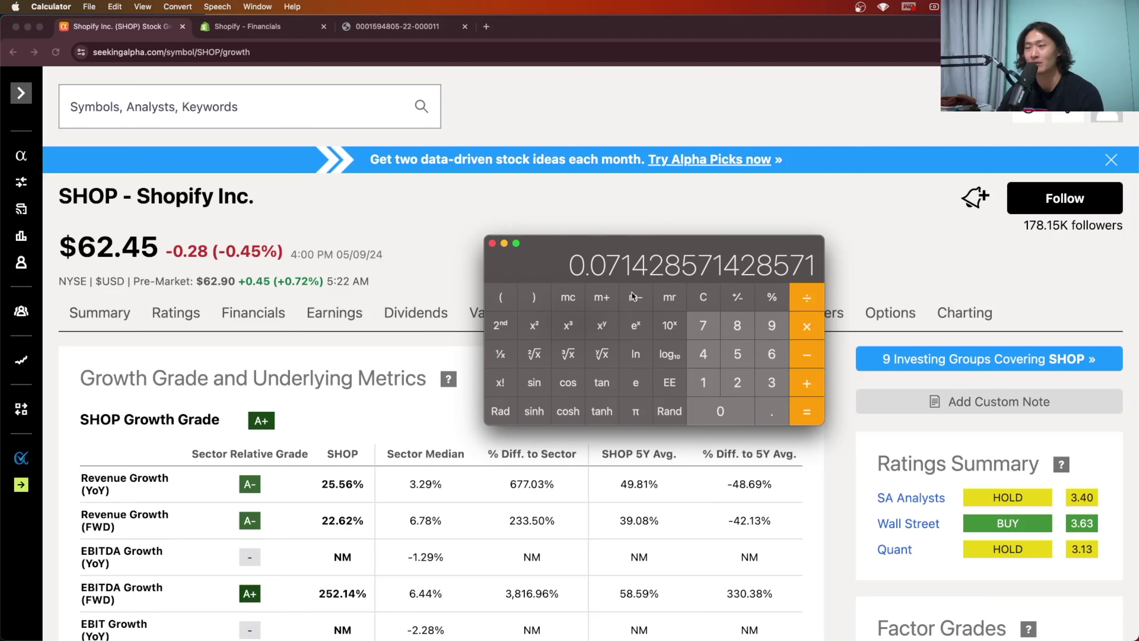
pyautogui.click(807, 326)
pyautogui.click(704, 382)
pyautogui.click(717, 410)
pyautogui.click(717, 410)
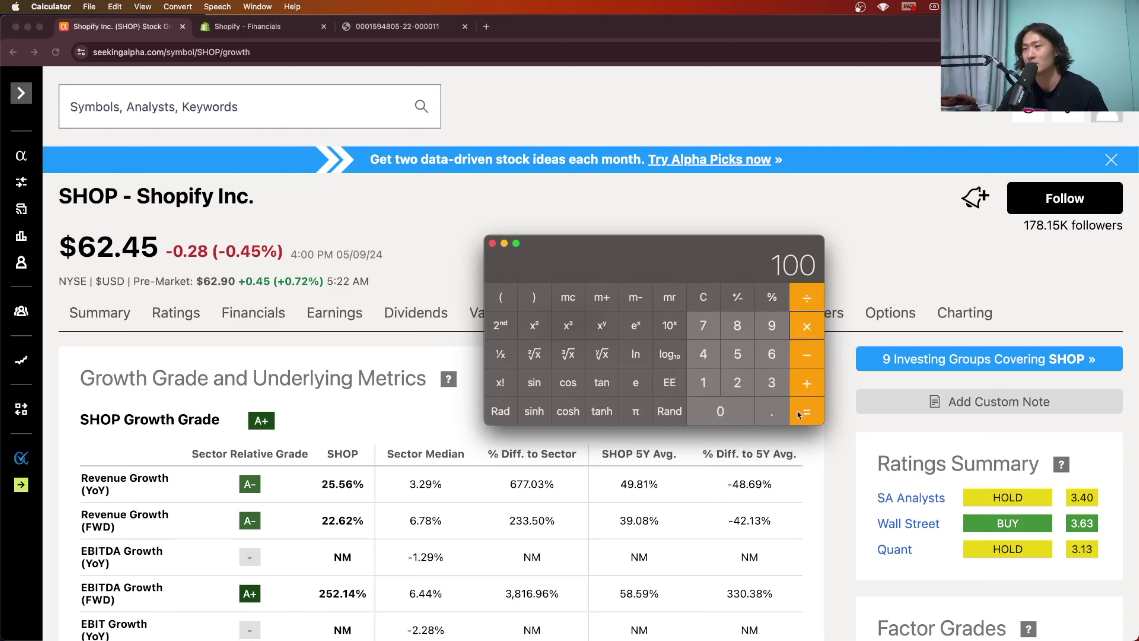
pyautogui.click(806, 412)
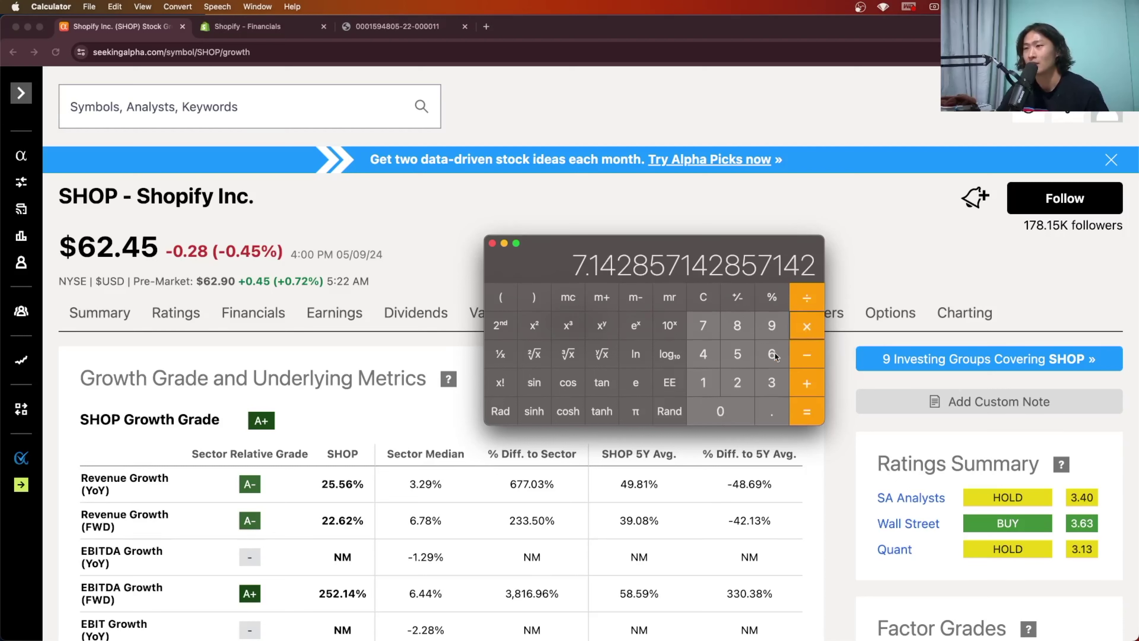
# Multiply the percentage by 1.1 three times in succession to project 10% compound growth.
pyautogui.click(703, 385)
pyautogui.click(769, 411)
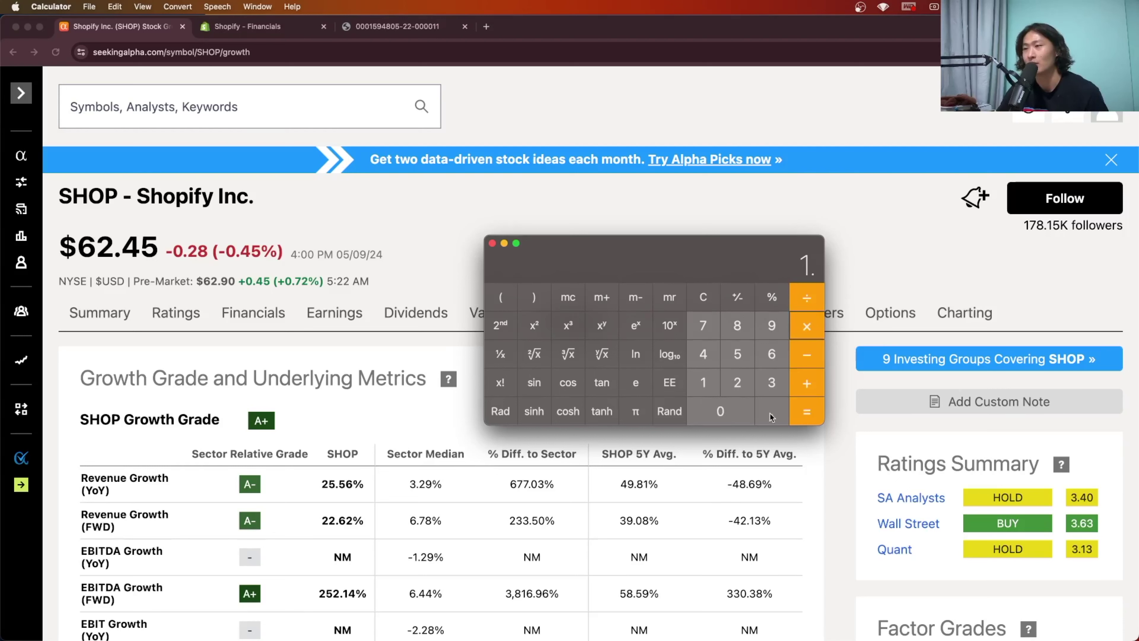
pyautogui.click(702, 381)
pyautogui.click(811, 420)
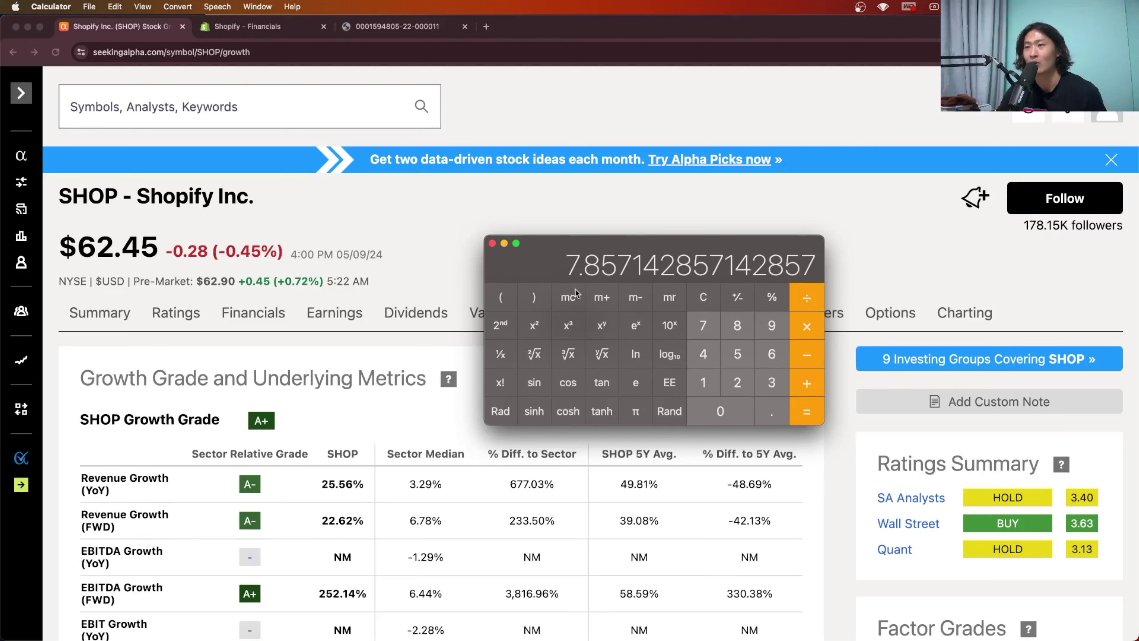
pyautogui.click(806, 408)
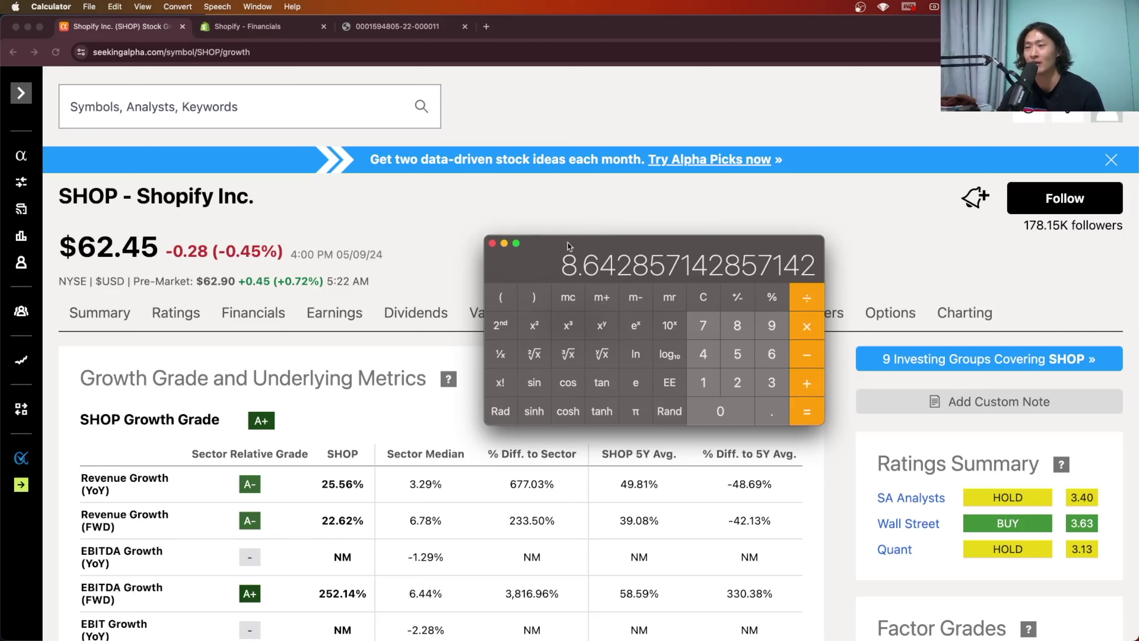
pyautogui.click(800, 420)
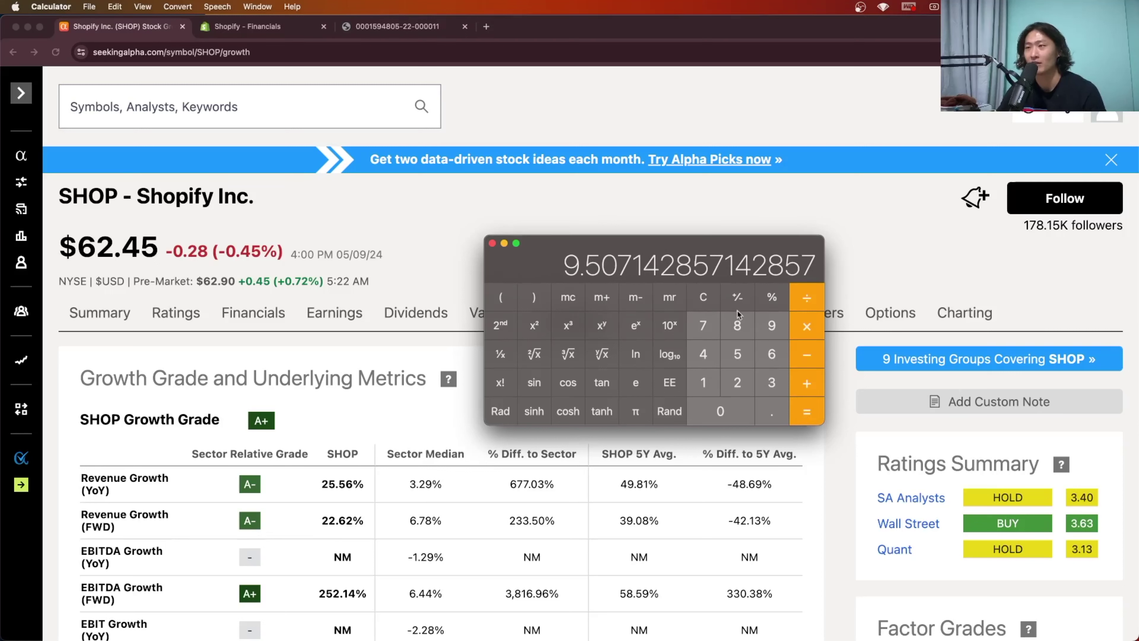